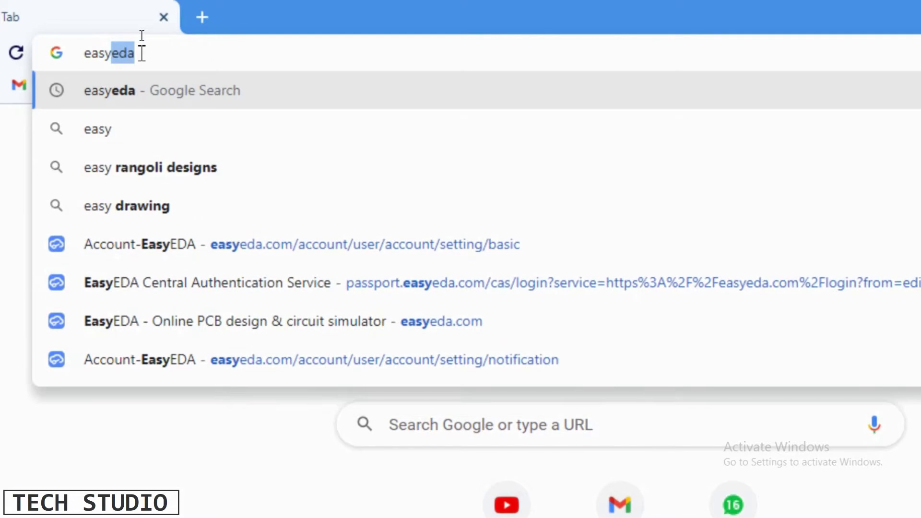
# Open the EasyEDA website and launch the EasyEDA Designer editor.
pyautogui.write('eda')
pyautogui.press('Return')
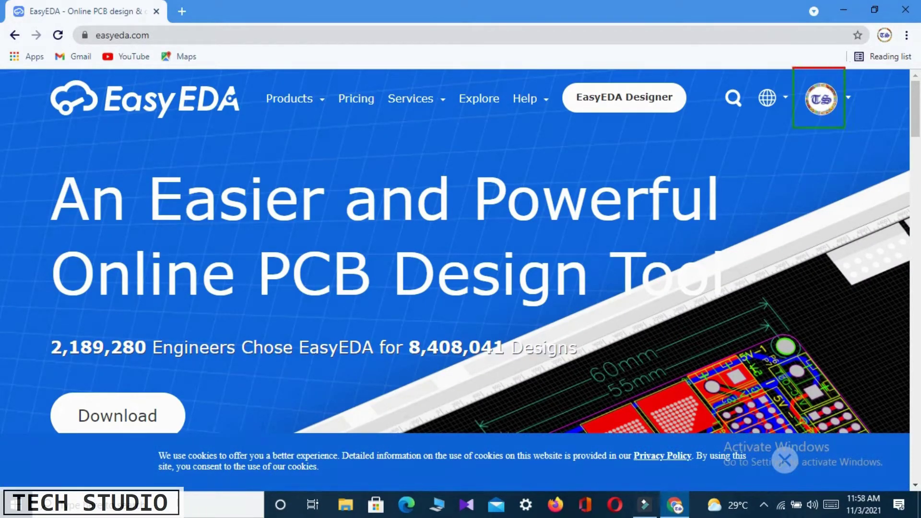
pyautogui.click(844, 100)
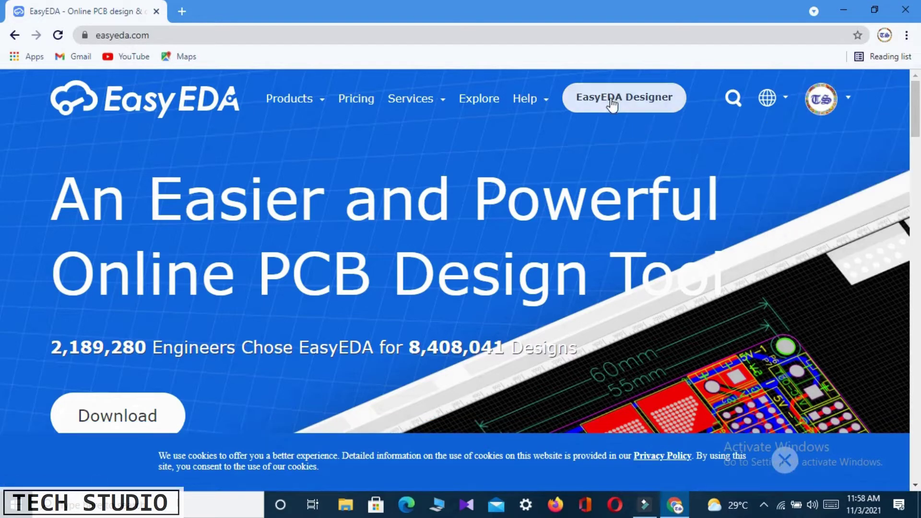
pyautogui.click(611, 102)
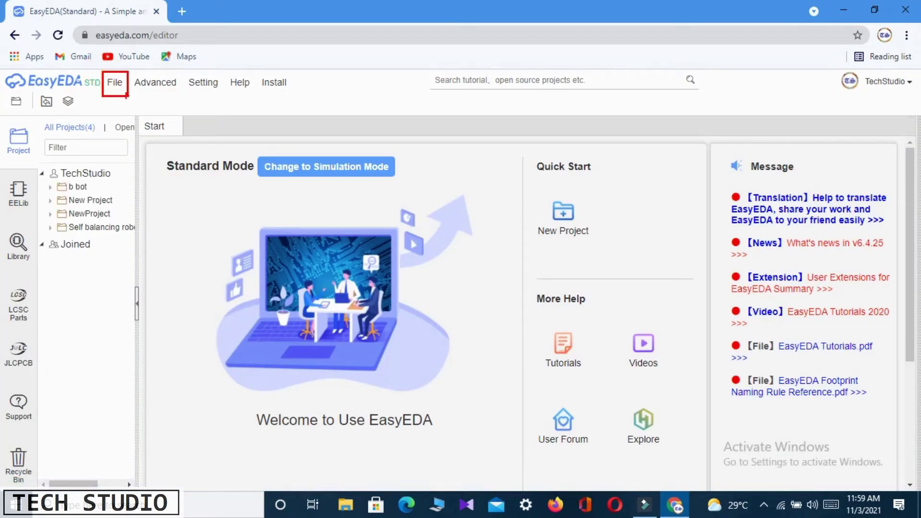
# Create a new project titled "Demo Project" with the description "This is a demo project" and save it.
pyautogui.click(115, 82)
pyautogui.moveTo(117, 101)
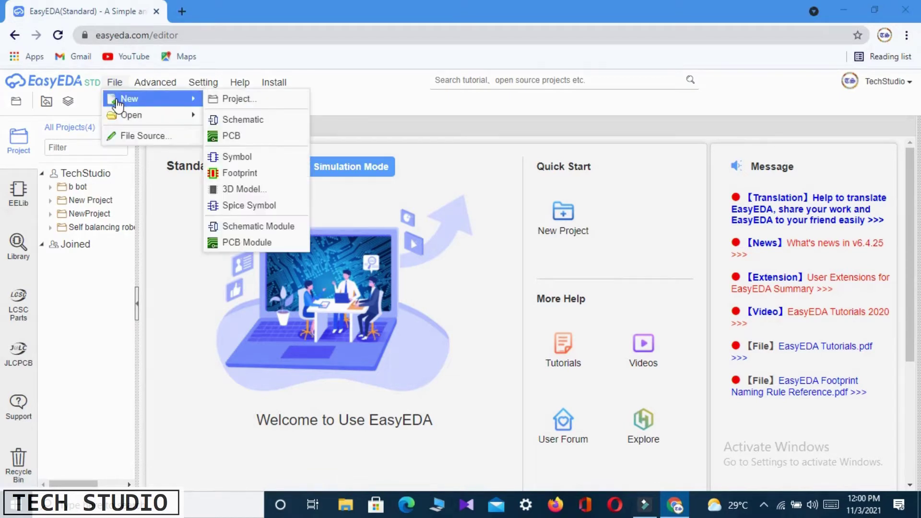
pyautogui.click(259, 104)
pyautogui.press('BackSpace')
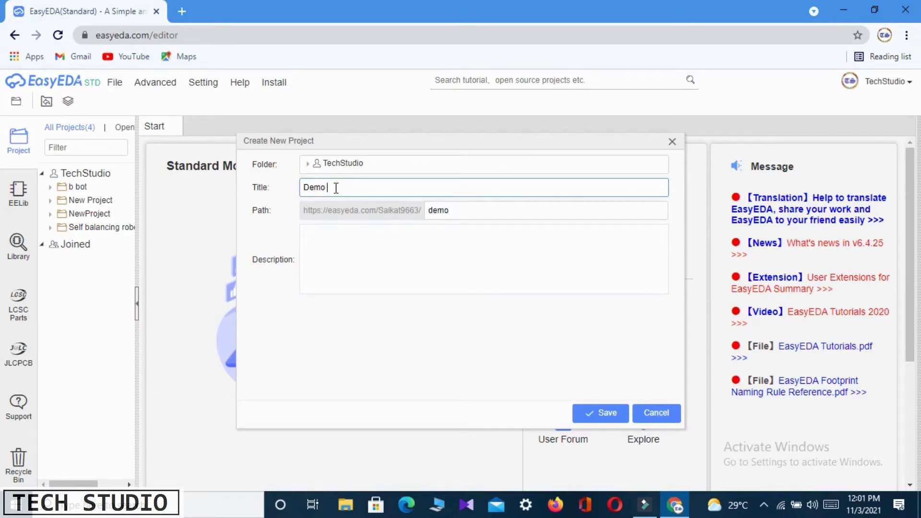
pyautogui.write('Demo Project')
pyautogui.click(320, 234)
pyautogui.write('This is a')
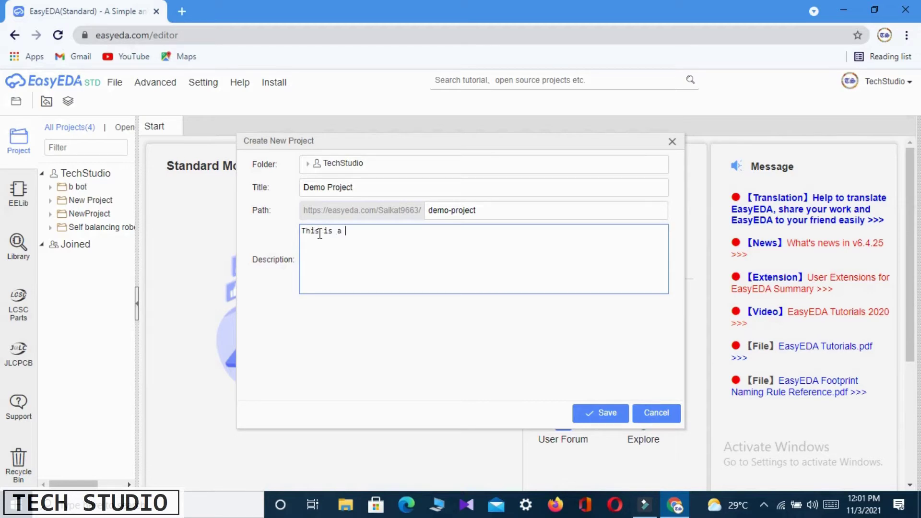
pyautogui.write(' demo project')
pyautogui.click(557, 399)
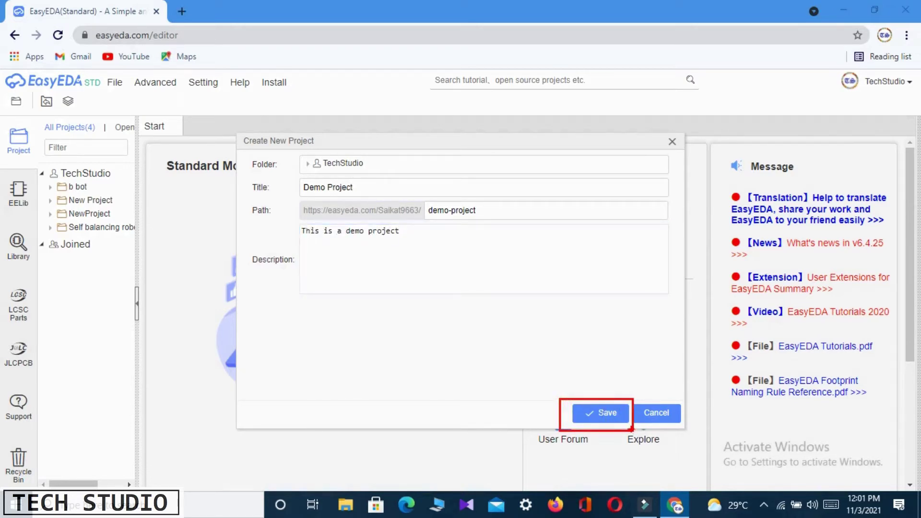
pyautogui.click(591, 413)
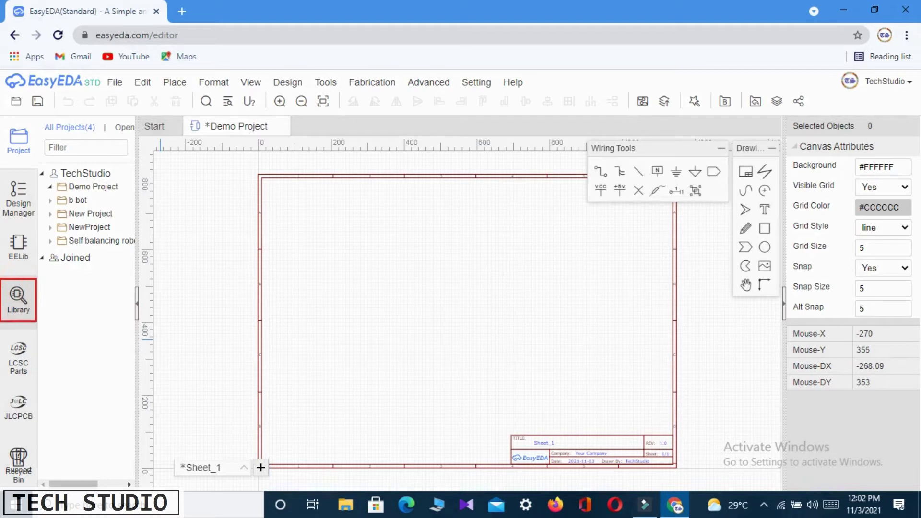
# Search the symbol library for "arduino" and place the ARDUINO part with the ARDUINO-NOHOLE footprint near the middle of the sheet.
pyautogui.click(18, 302)
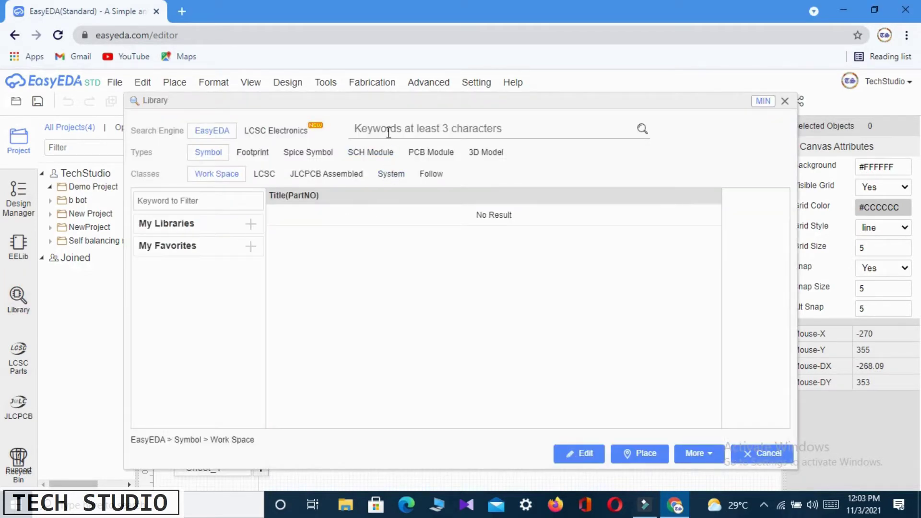
pyautogui.write('ard')
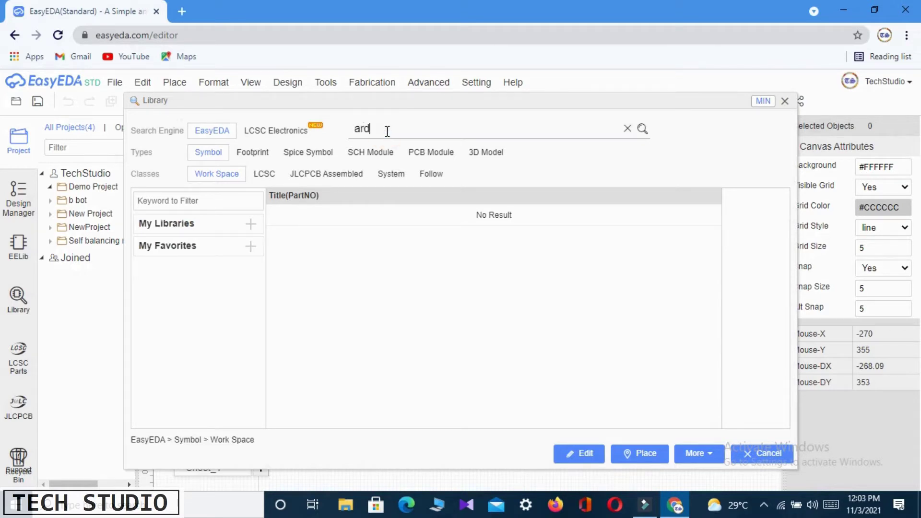
pyautogui.write('uino')
pyautogui.click(647, 134)
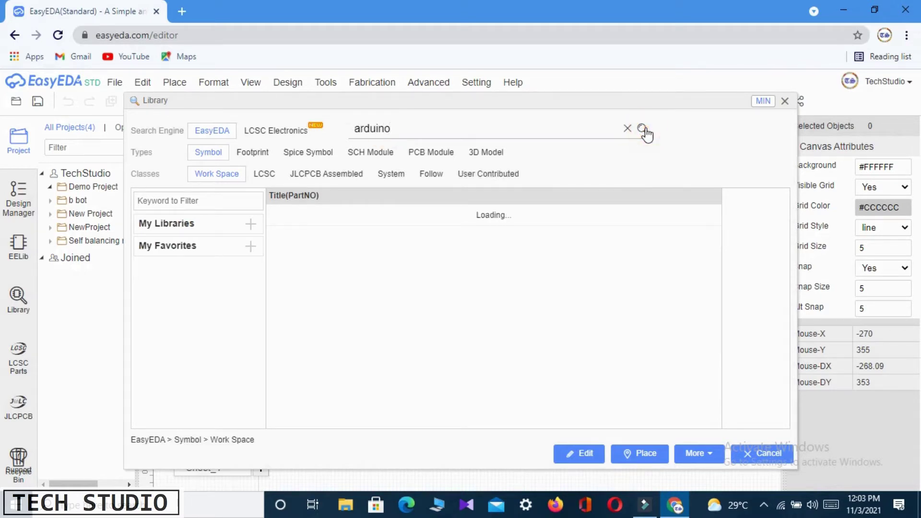
pyautogui.click(299, 313)
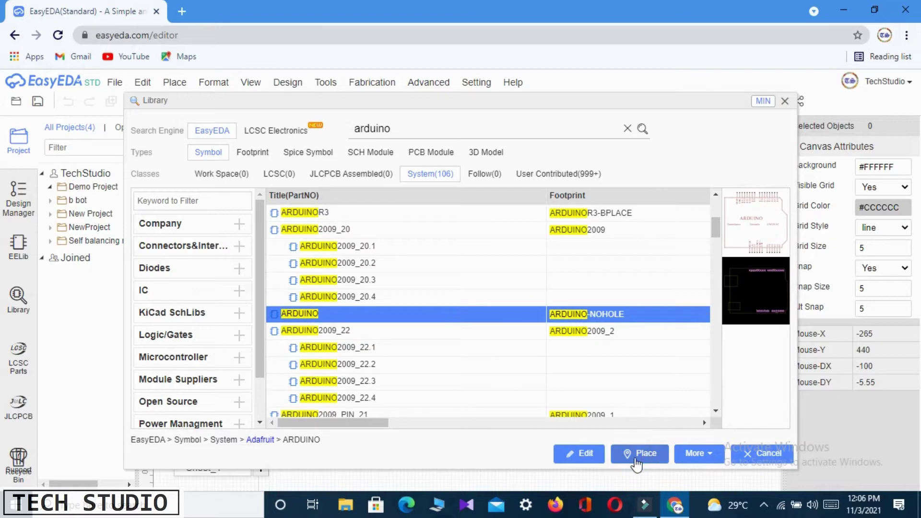
pyautogui.click(647, 454)
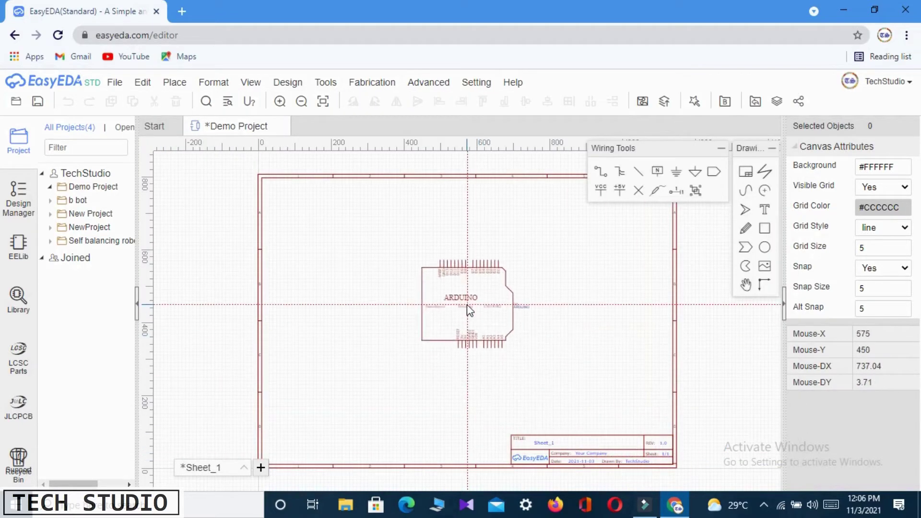
pyautogui.click(484, 312)
pyautogui.scroll(3, 483, 308)
pyautogui.scroll(-5, 476, 309)
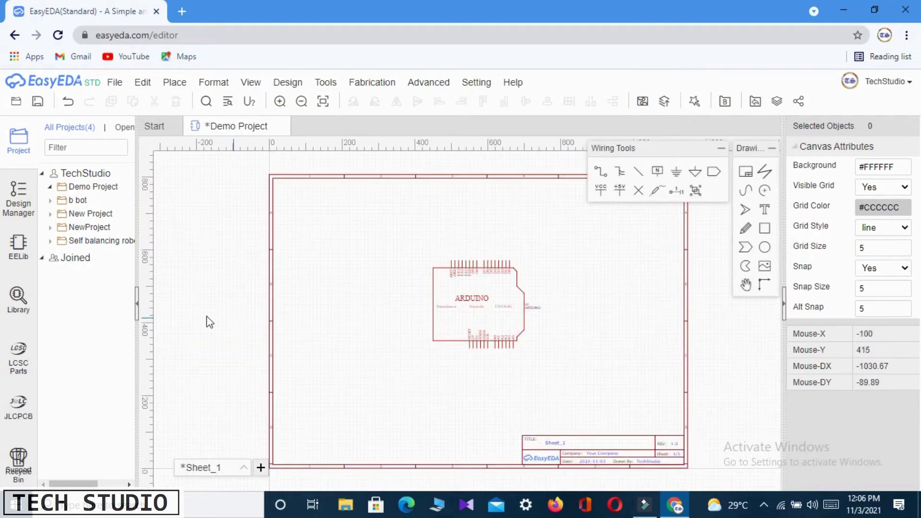
# Search the symbol library for "led" and place three LED-3MM-NO_SILK parts in a row above the Arduino.
pyautogui.click(18, 300)
pyautogui.doubleClick(417, 130)
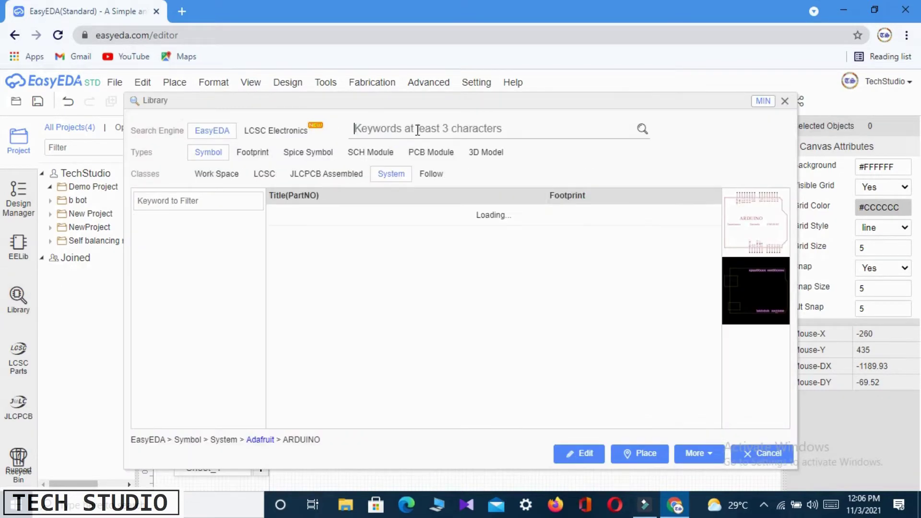
pyautogui.press('BackSpace')
pyautogui.write('led')
pyautogui.click(642, 128)
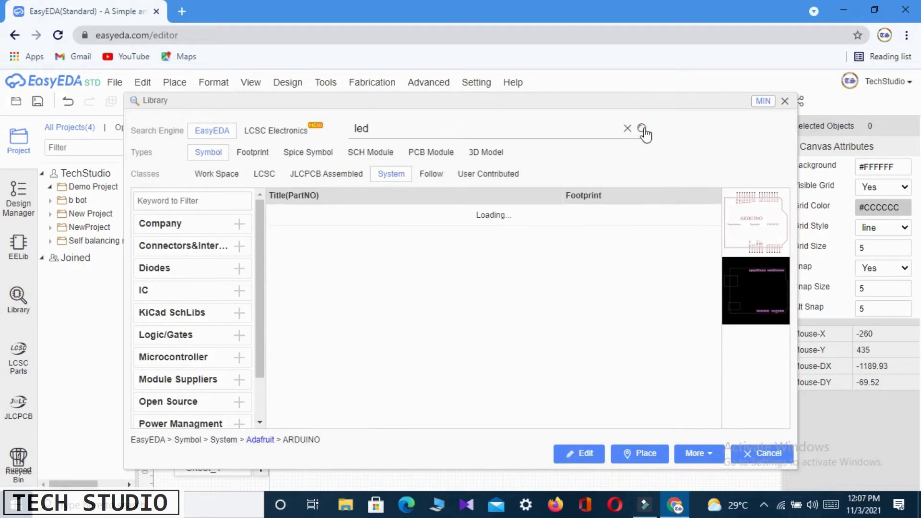
pyautogui.click(342, 281)
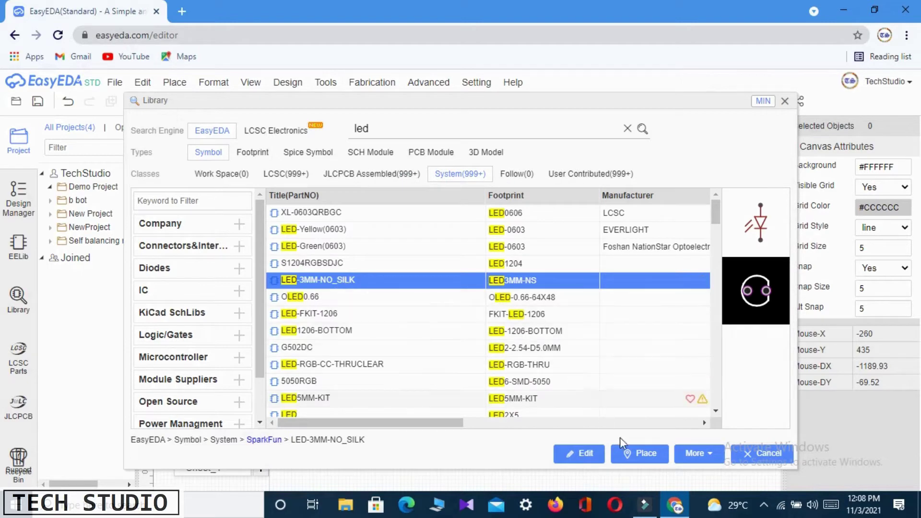
pyautogui.click(642, 454)
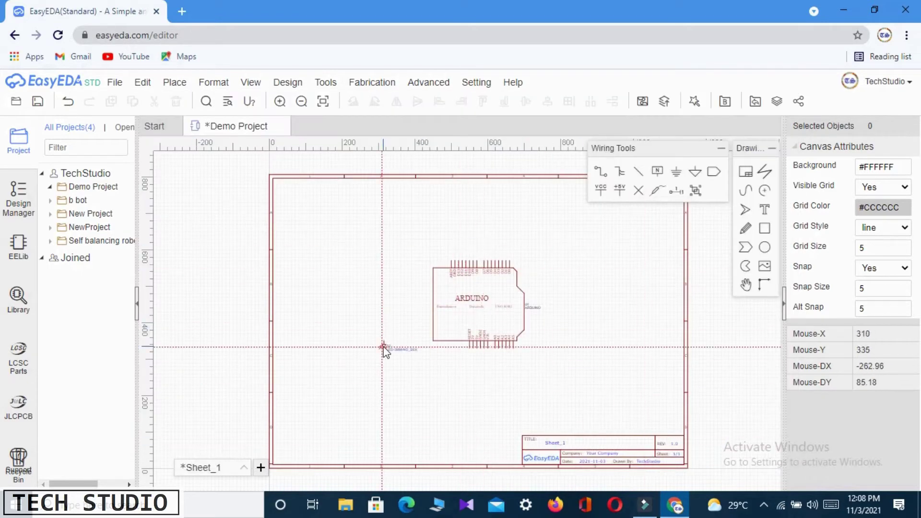
pyautogui.click(484, 226)
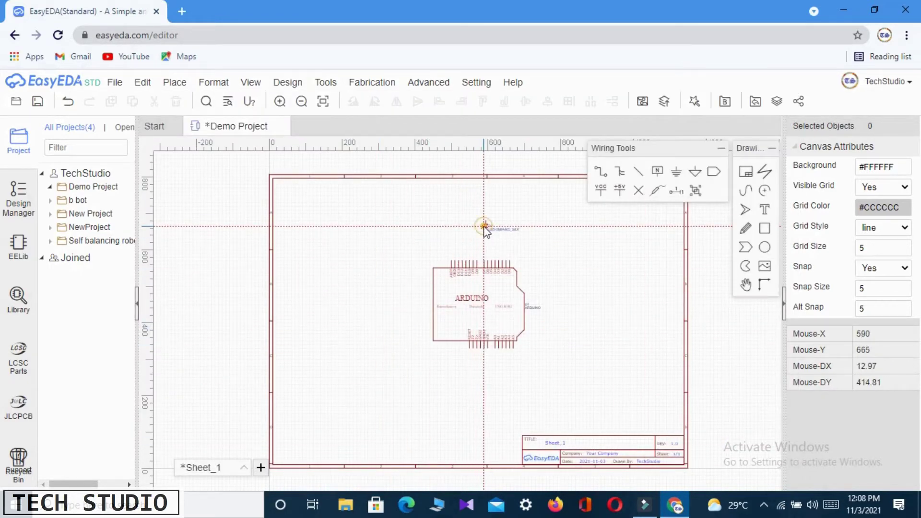
pyautogui.click(501, 226)
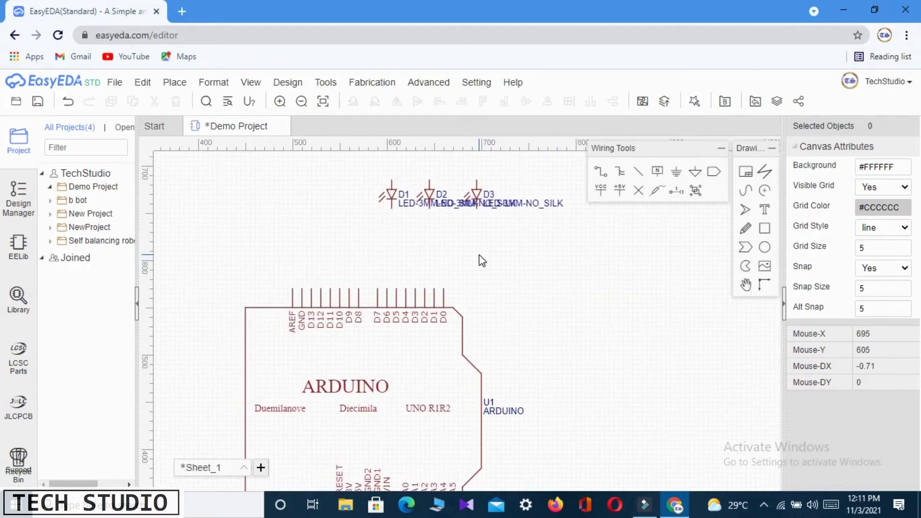
# Move LED D1 down and left until it lines up with Arduino pin D7, and flip it vertically.
pyautogui.click(392, 193)
pyautogui.press('Down')
pyautogui.press('Down')
pyautogui.press('Down')
pyautogui.press('Down')
pyautogui.press('Down')
pyautogui.press('Down')
pyautogui.press('Down')
pyautogui.press('Left')
pyautogui.press('Left')
pyautogui.press('Left')
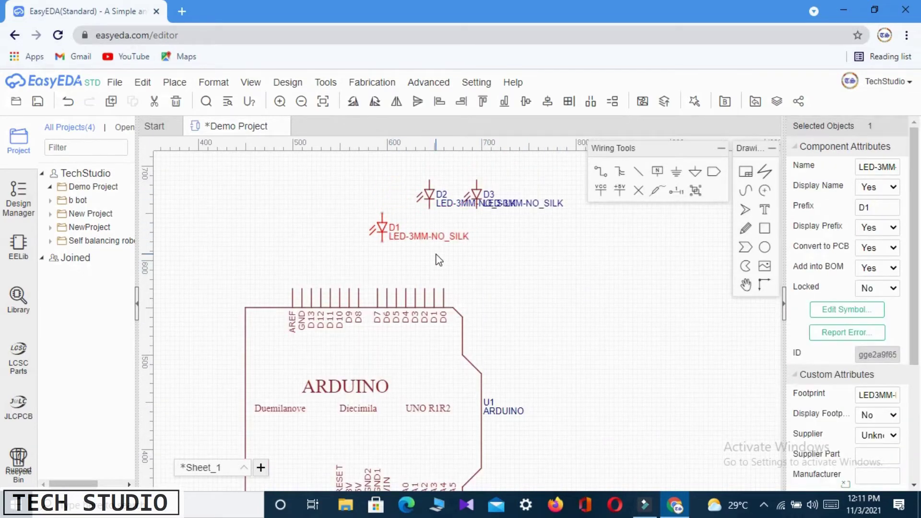
pyautogui.press('y')
pyautogui.press('Down')
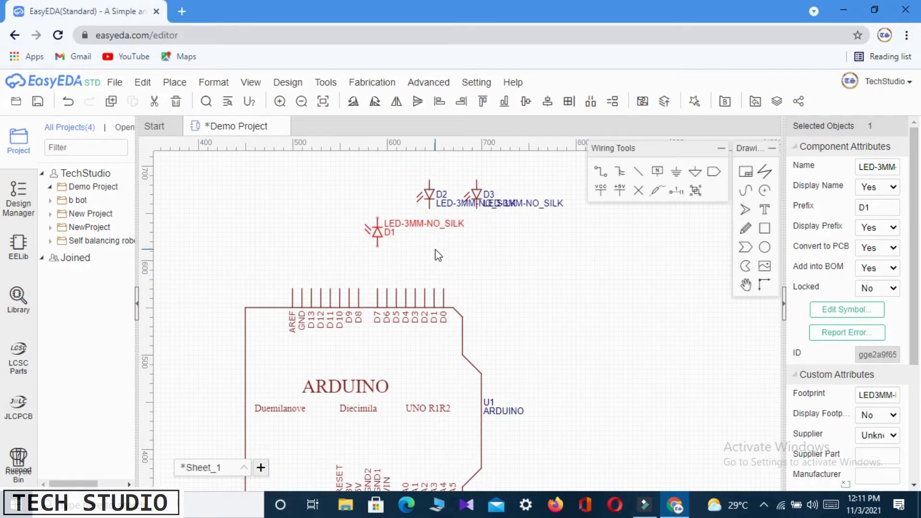
# Rename the part name label of D1 as "LED 1".
pyautogui.click(443, 255)
pyautogui.doubleClick(405, 224)
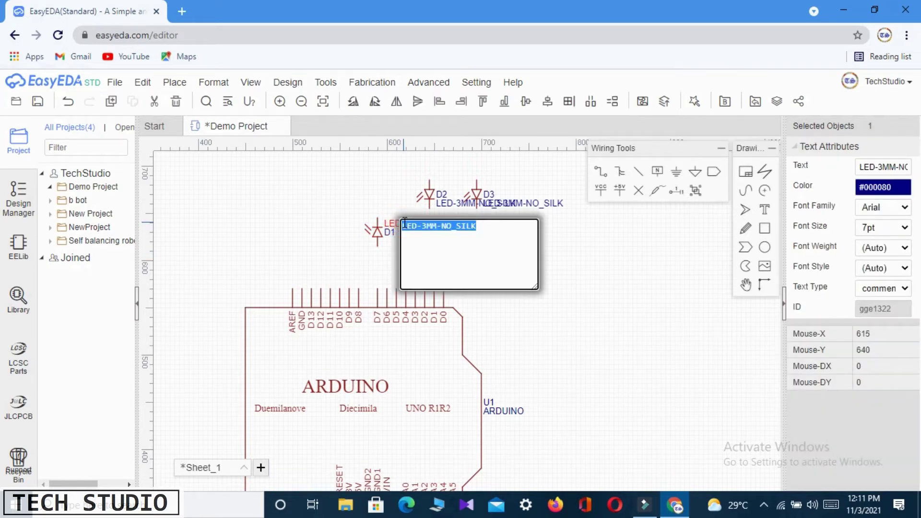
pyautogui.write('LED 1')
pyautogui.click(568, 261)
# Position D2 vertically flipped in line with LED 1, and rename its part name label as "LED 2".
pyautogui.click(433, 205)
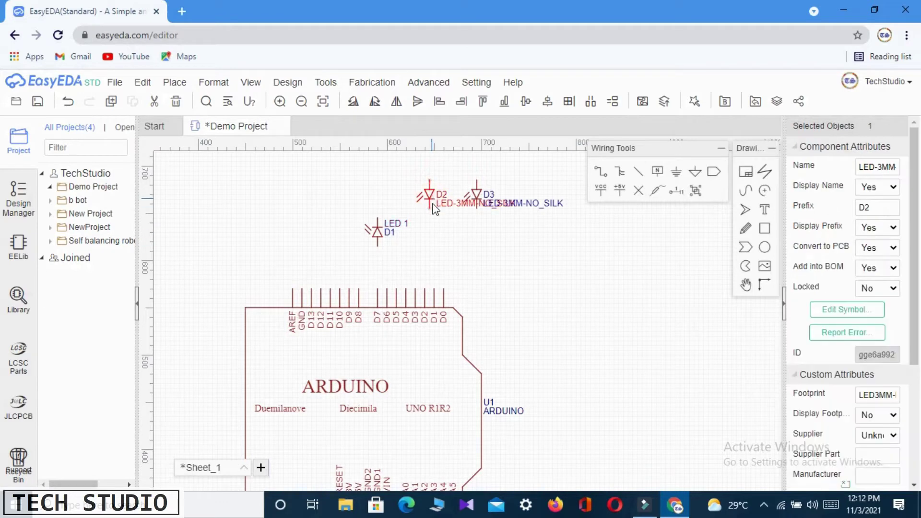
pyautogui.moveTo(433, 204); pyautogui.dragTo(481, 239)
pyautogui.doubleClick(451, 228)
pyautogui.write('LED 2')
pyautogui.click(624, 314)
# Position D3 vertically flipped in line with LED 2, and rename its part name label as "LED 3".
pyautogui.click(479, 202)
pyautogui.click(526, 225)
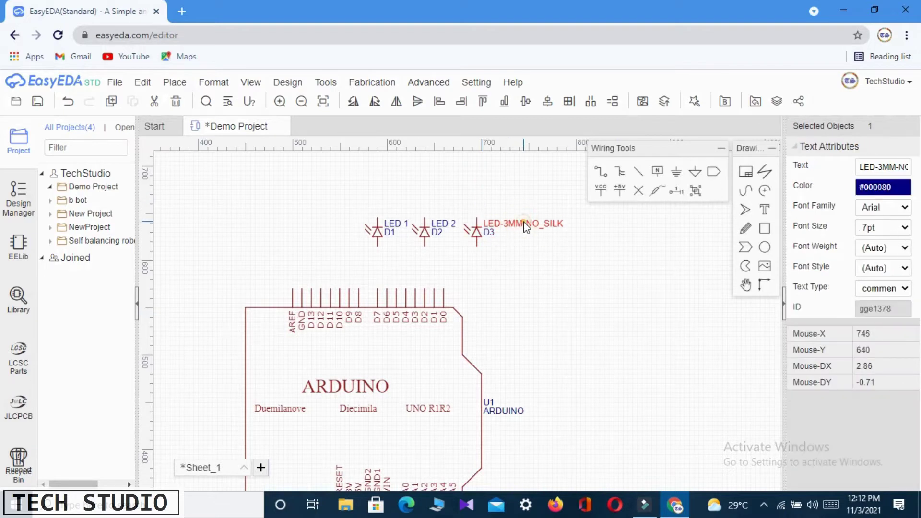
pyautogui.doubleClick(526, 225)
pyautogui.write('LED 3')
pyautogui.click(588, 316)
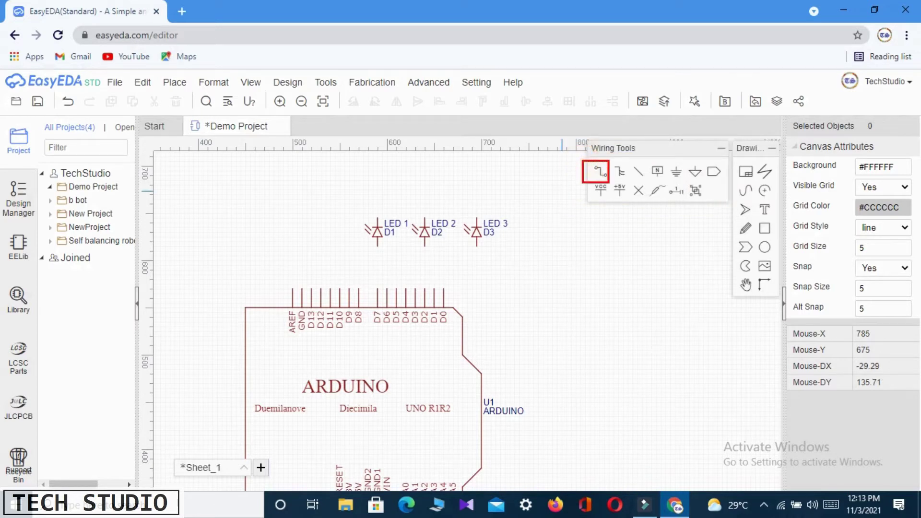
# Wire the lower pin of LED 3 to Arduino pin D5.
pyautogui.click(600, 171)
pyautogui.click(476, 245)
pyautogui.click(476, 270)
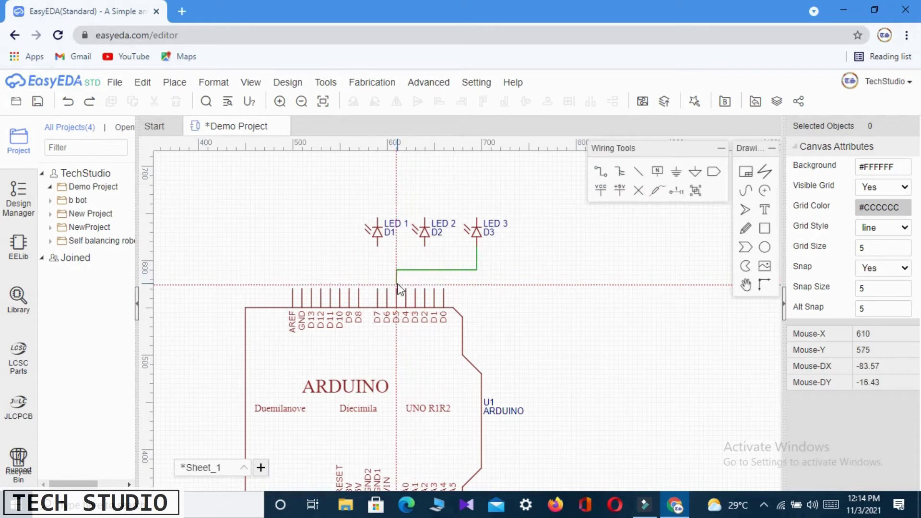
pyautogui.click(397, 288)
# Wire the lower pin of LED 2 to Arduino pin D6 and that of LED 1 to pin D7.
pyautogui.click(424, 245)
pyautogui.click(423, 260)
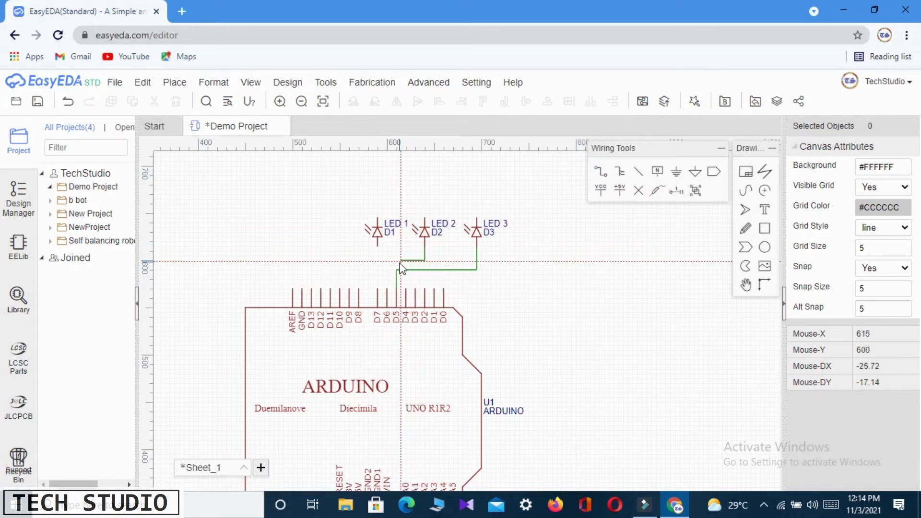
pyautogui.click(387, 287)
pyautogui.click(377, 245)
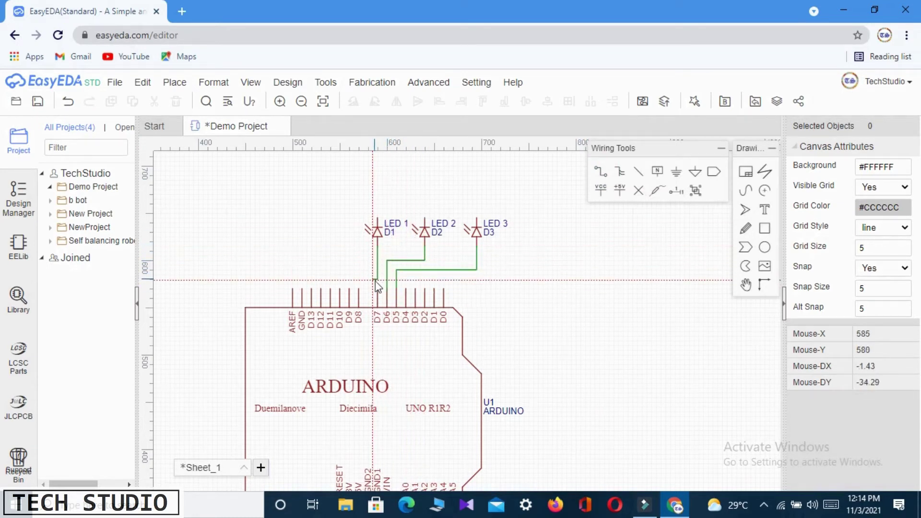
pyautogui.click(377, 287)
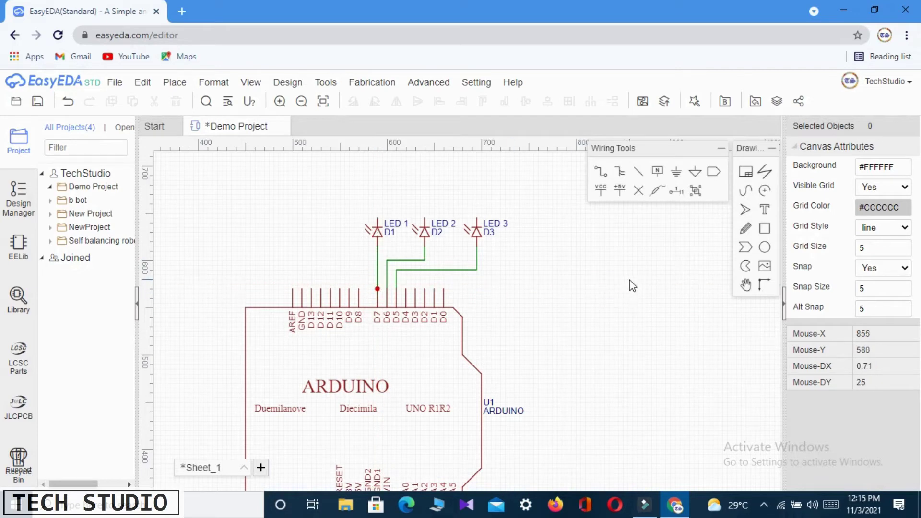
pyautogui.press('k')
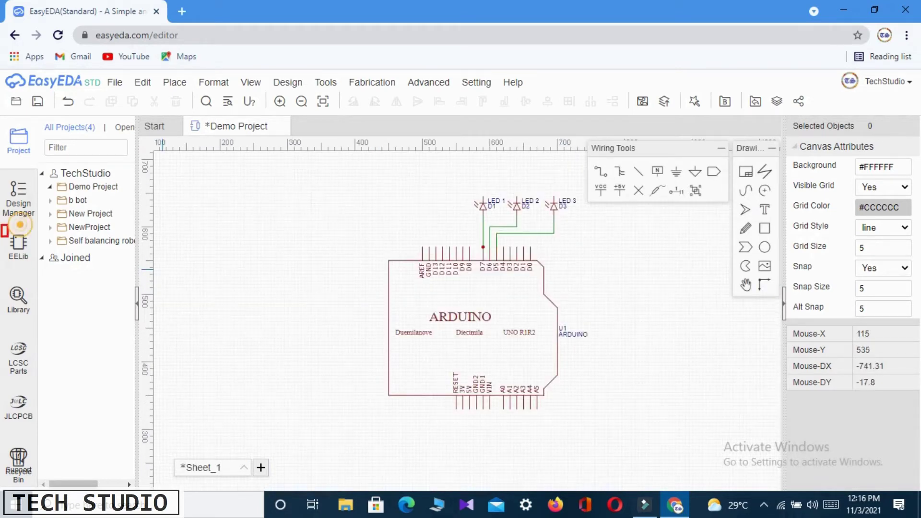
# Place three 1k US-style 0603 resistors from EELib in a row above the LEDs.
pyautogui.click(19, 246)
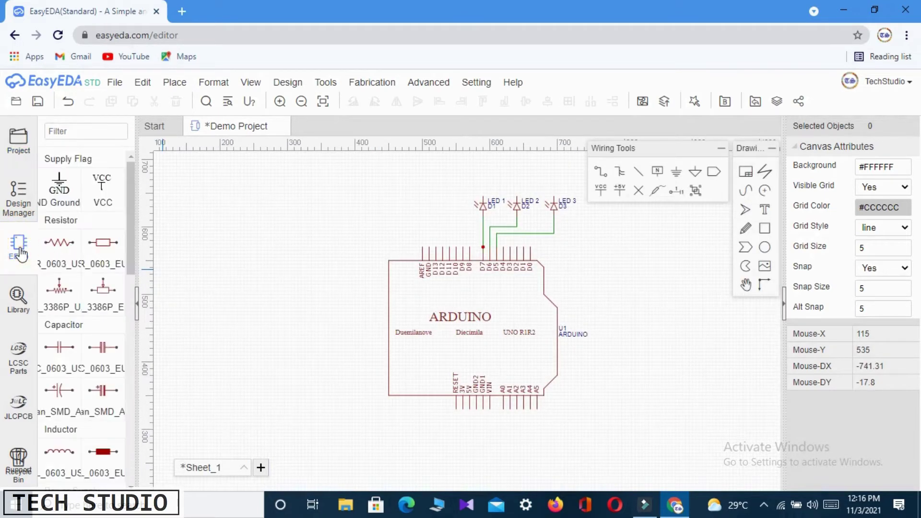
pyautogui.click(59, 243)
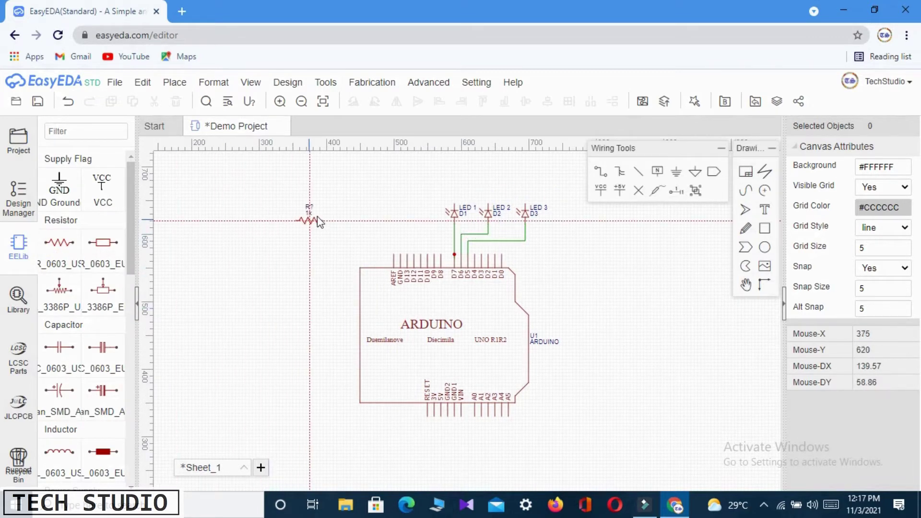
pyautogui.click(402, 186)
pyautogui.click(447, 184)
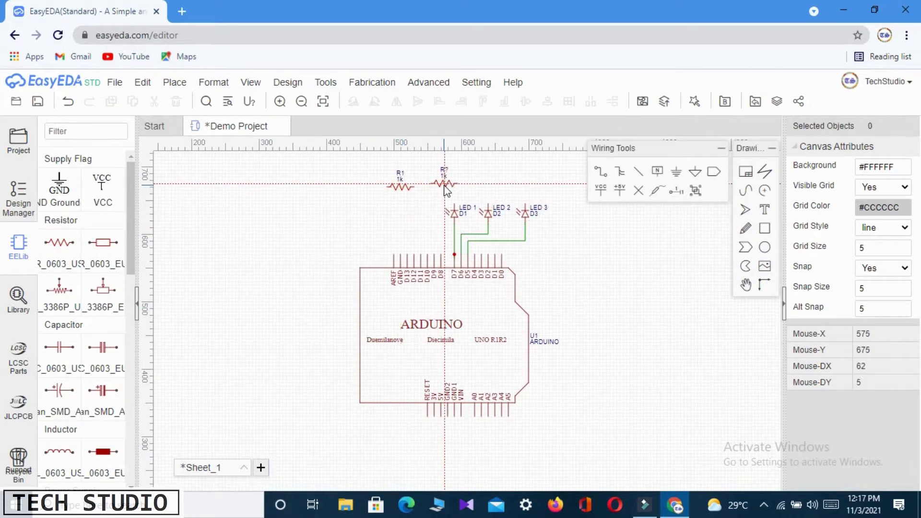
pyautogui.click(502, 188)
pyautogui.press('Escape')
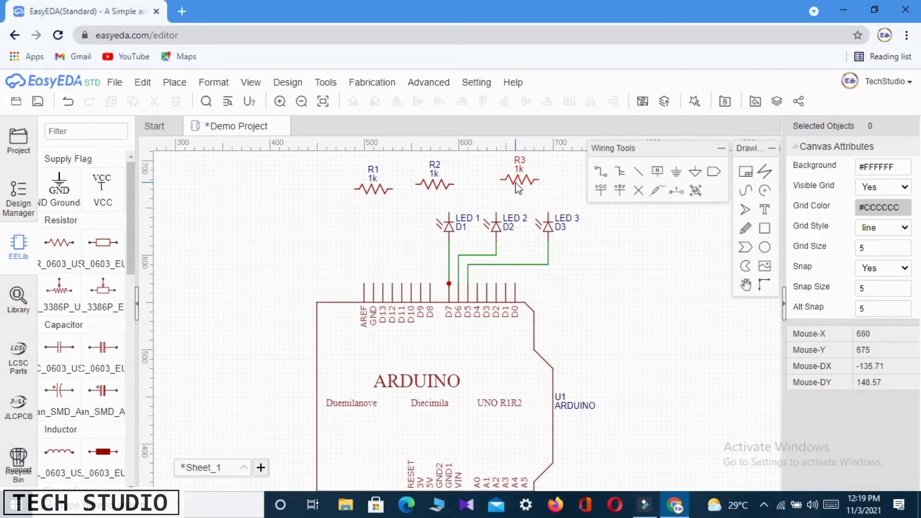
# Rotate resistor R3 right into a vertical orientation and position it directly above LED 3.
pyautogui.click(516, 188)
pyautogui.click(213, 82)
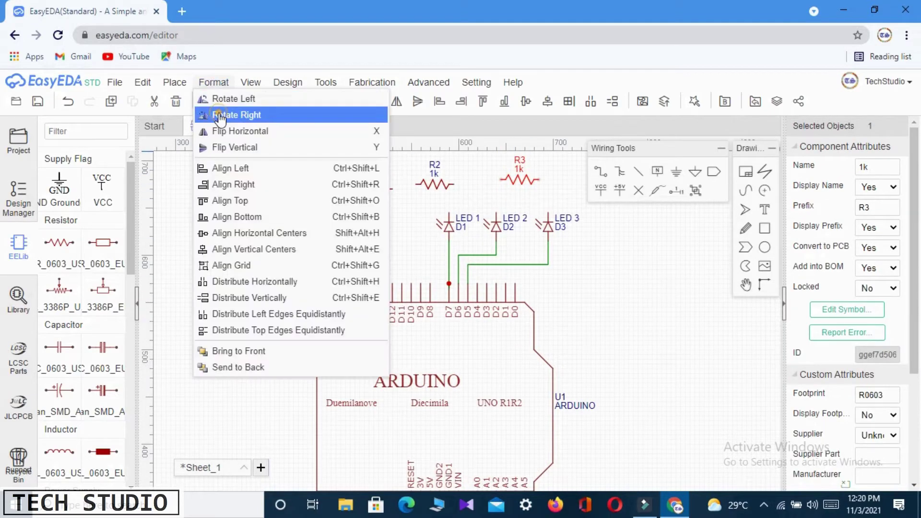
pyautogui.click(220, 116)
# Rotate resistor R2 right into a vertical orientation and position it directly above LED 2.
pyautogui.click(214, 82)
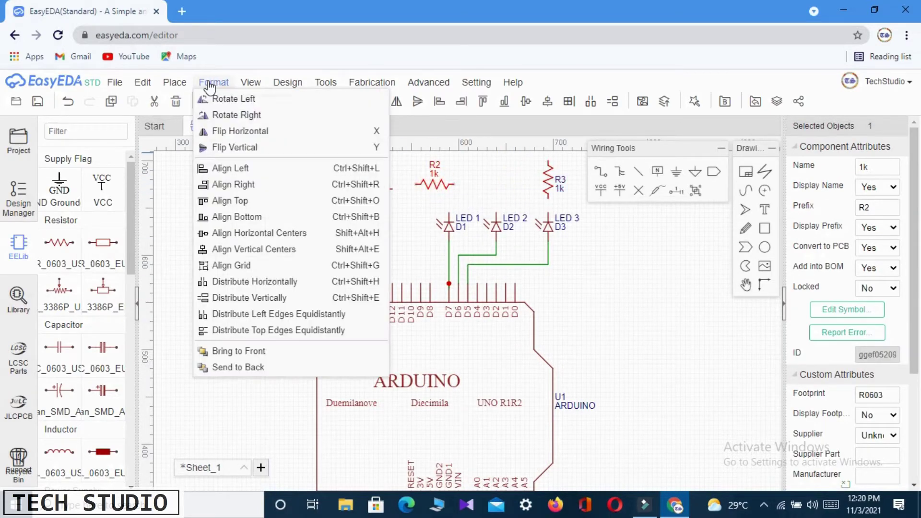
pyautogui.click(224, 114)
pyautogui.press('Right')
pyautogui.press('Right')
pyautogui.press('Right')
pyautogui.press('Right')
pyautogui.press('Right')
pyautogui.press('Right')
pyautogui.press('Right')
pyautogui.press('Right')
pyautogui.press('Left')
pyautogui.press('Left')
# Rotate resistor R1 right into a vertical orientation and position it directly above LED 1.
pyautogui.click(379, 190)
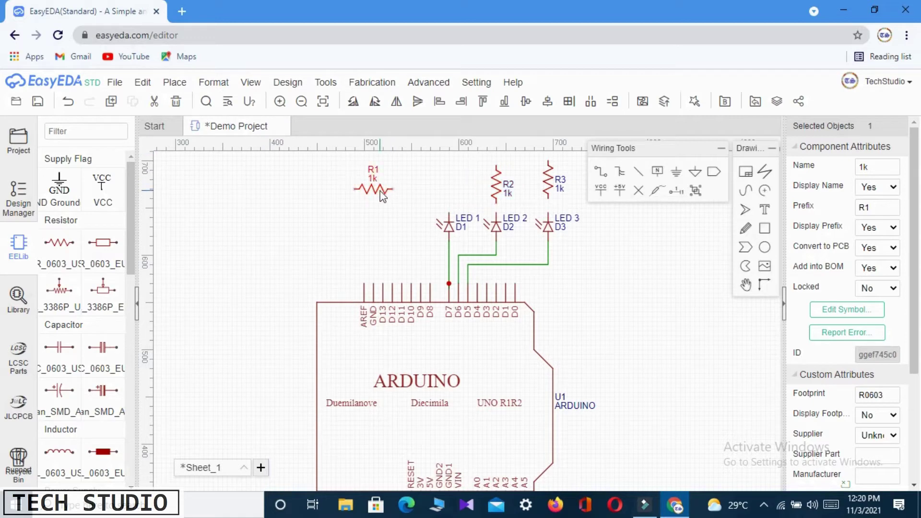
pyautogui.click(216, 84)
pyautogui.click(234, 113)
pyautogui.press('Right')
pyautogui.press('Right')
pyautogui.press('Right')
pyautogui.press('Right')
pyautogui.press('Right')
pyautogui.press('Right')
pyautogui.press('Right')
pyautogui.press('Right')
pyautogui.press('Right')
pyautogui.press('Right')
pyautogui.press('Right')
pyautogui.press('Right')
pyautogui.press('Right')
pyautogui.press('Right')
pyautogui.press('Right')
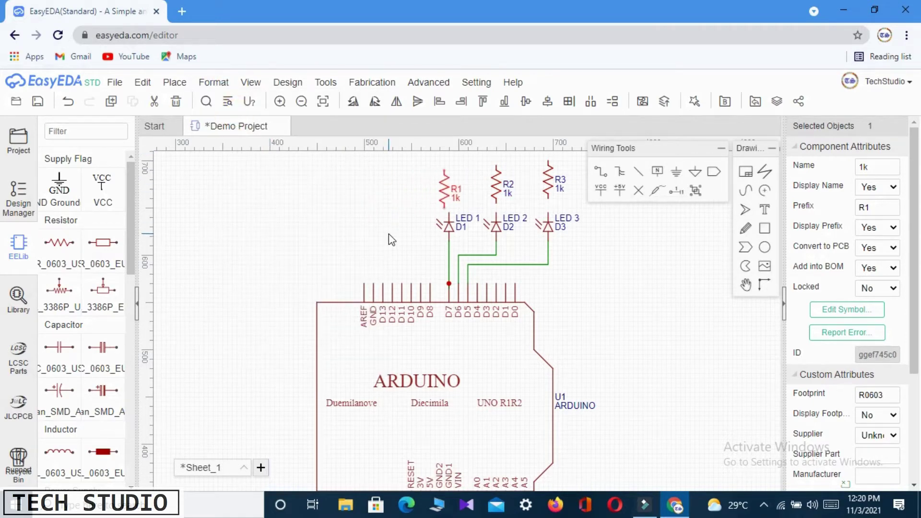
pyautogui.press('Up')
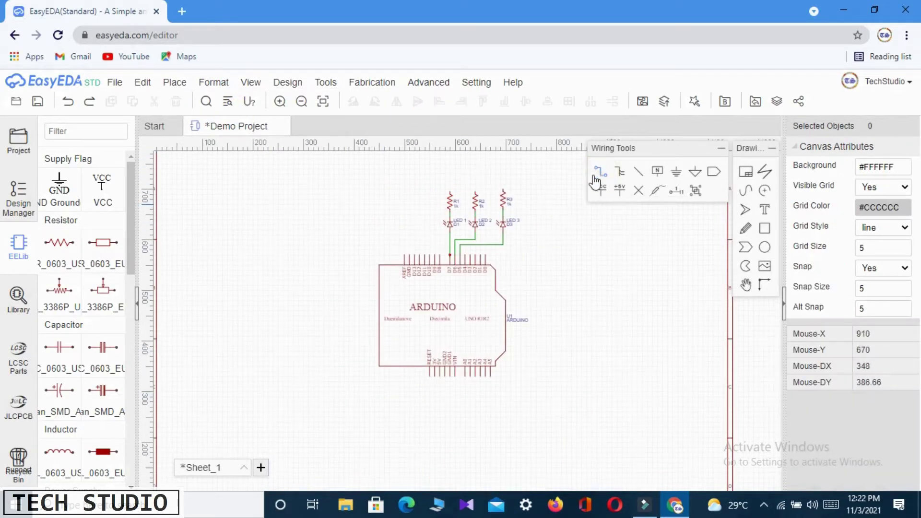
# Wire the upper pin of R1 around the right side of the Arduino to its GND1 pin.
pyautogui.click(600, 172)
pyautogui.click(449, 191)
pyautogui.click(449, 167)
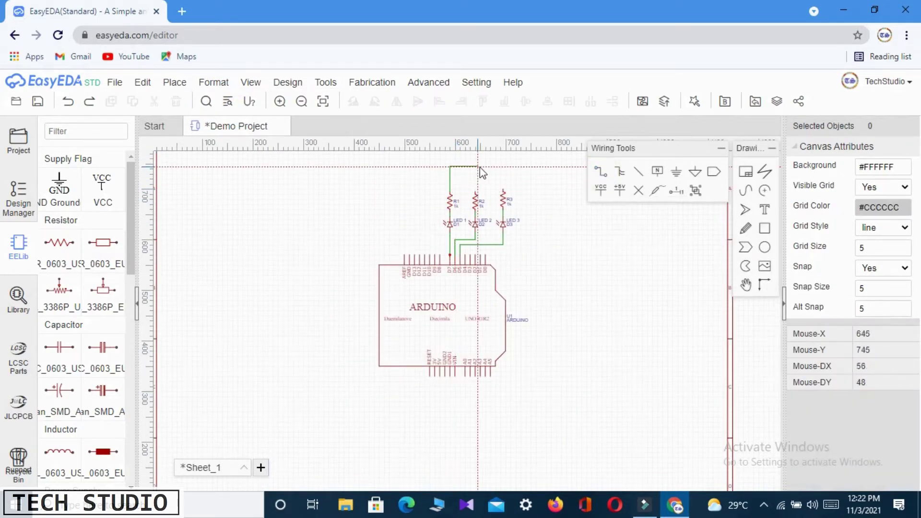
pyautogui.click(549, 401)
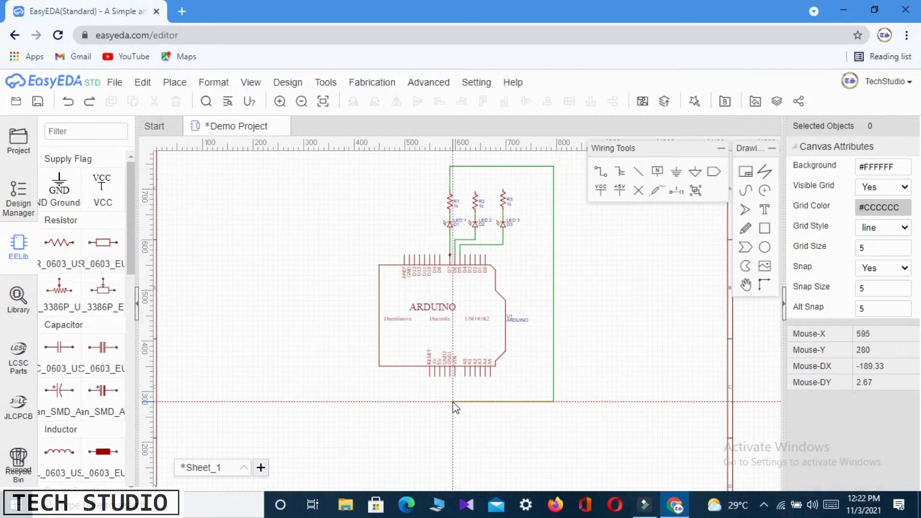
pyautogui.click(450, 377)
# Wire the upper pins of R2 and R3 down to the horizontal ground wire below the Arduino.
pyautogui.click(474, 192)
pyautogui.click(475, 174)
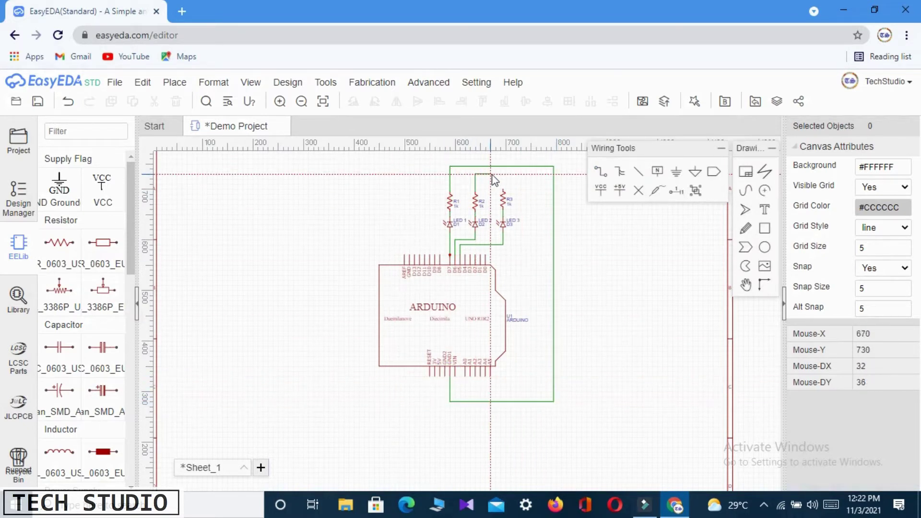
pyautogui.click(536, 174)
pyautogui.click(536, 402)
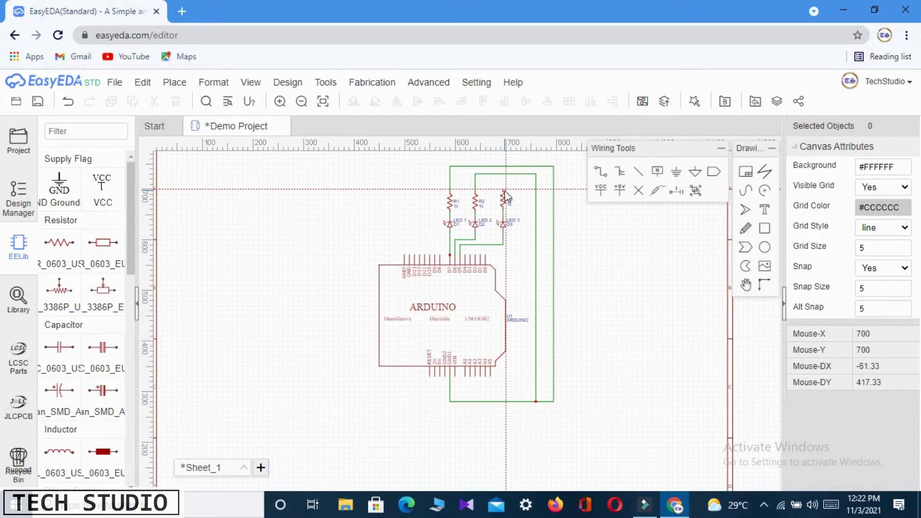
pyautogui.click(503, 192)
pyautogui.click(526, 190)
pyautogui.click(526, 401)
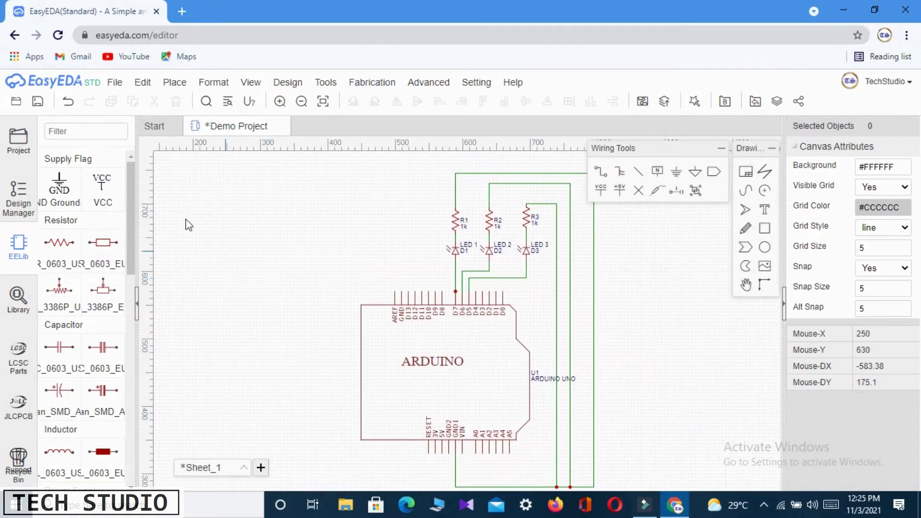
# Save the schematic and convert it to a PCB.
pyautogui.click(115, 84)
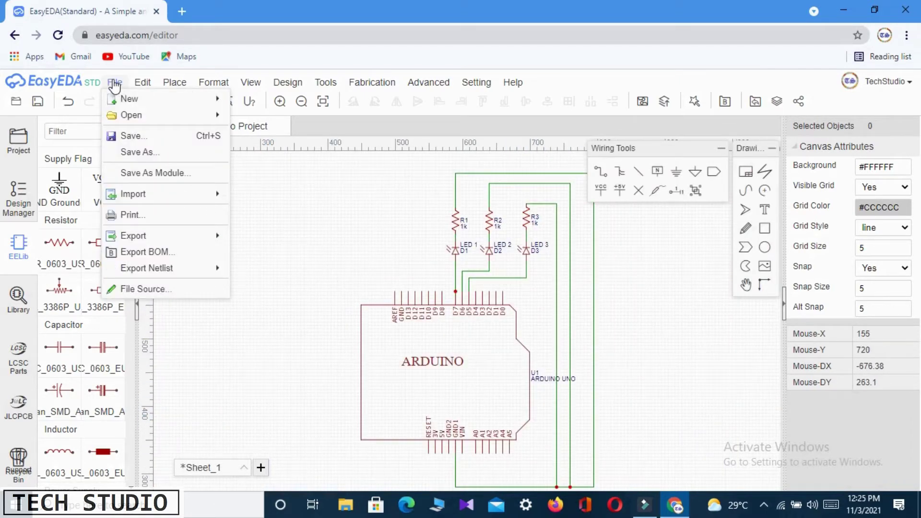
pyautogui.click(163, 139)
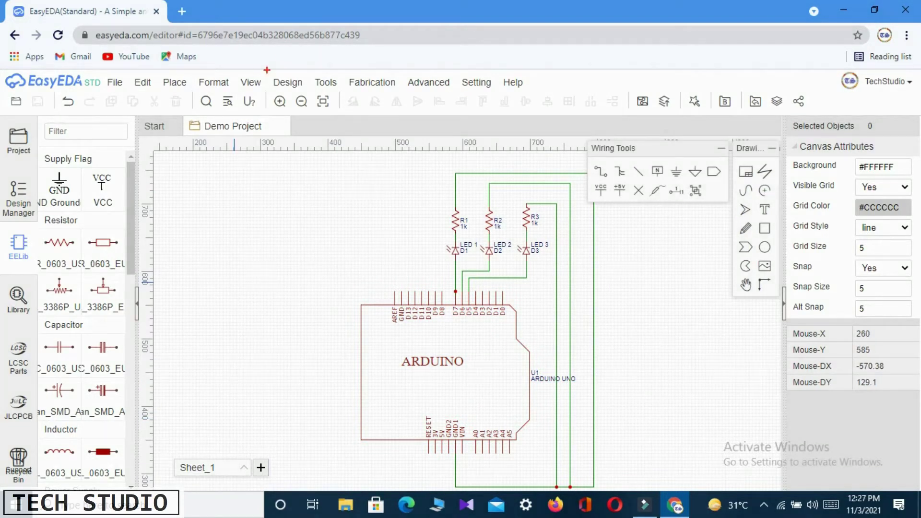
pyautogui.click(284, 84)
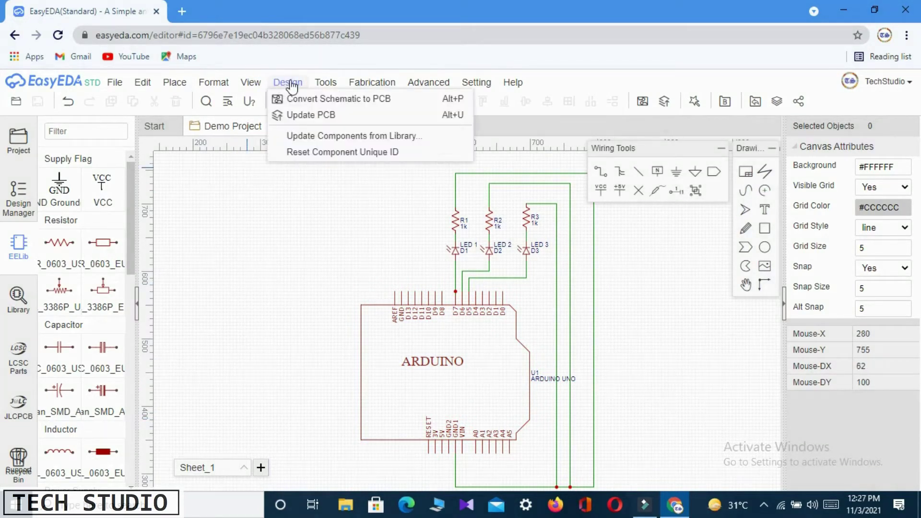
pyautogui.click(402, 99)
pyautogui.click(517, 306)
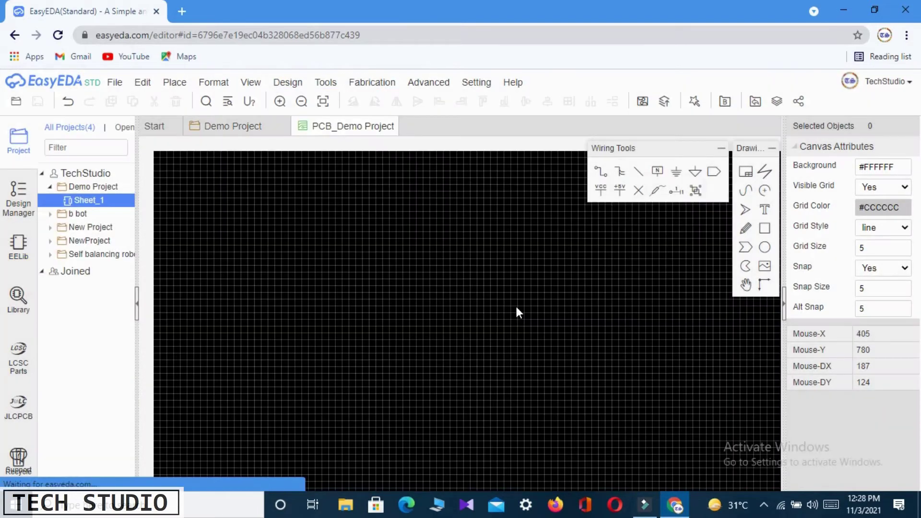
pyautogui.moveTo(400, 196); pyautogui.dragTo(496, 223)
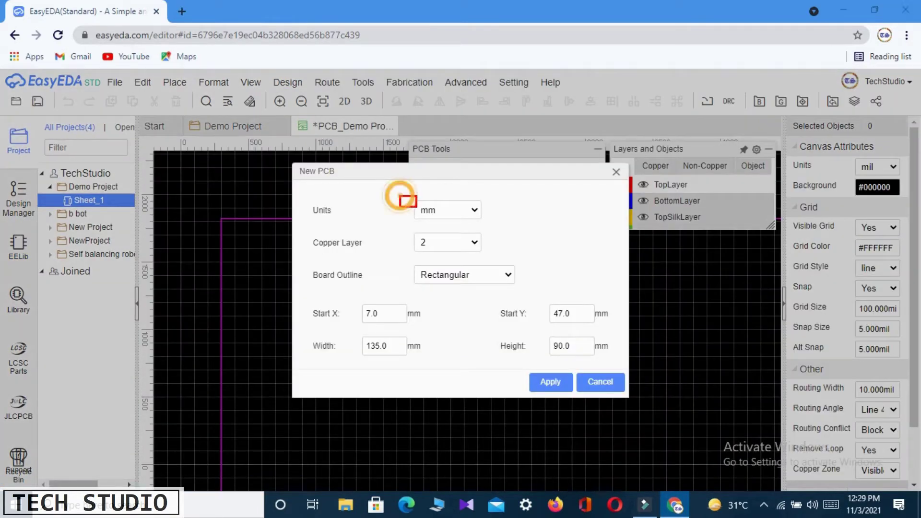
pyautogui.moveTo(401, 228)
pyautogui.mouseDown()
pyautogui.moveTo(421, 243)
pyautogui.moveTo(494, 258)
pyautogui.mouseUp()
pyautogui.moveTo(397, 264)
pyautogui.mouseDown()
pyautogui.moveTo(426, 289)
pyautogui.moveTo(524, 288)
pyautogui.mouseUp()
pyautogui.press('e')
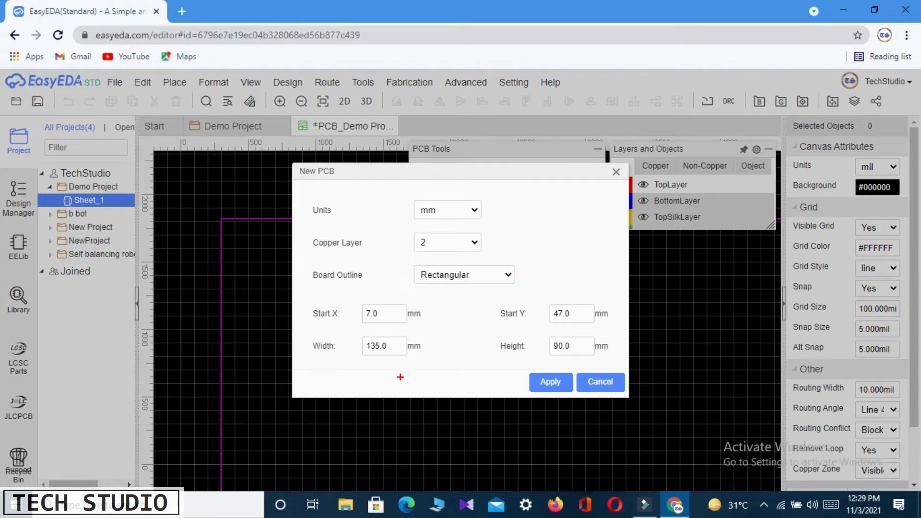
pyautogui.moveTo(346, 331)
pyautogui.mouseDown()
pyautogui.moveTo(387, 358)
pyautogui.moveTo(432, 362)
pyautogui.mouseUp()
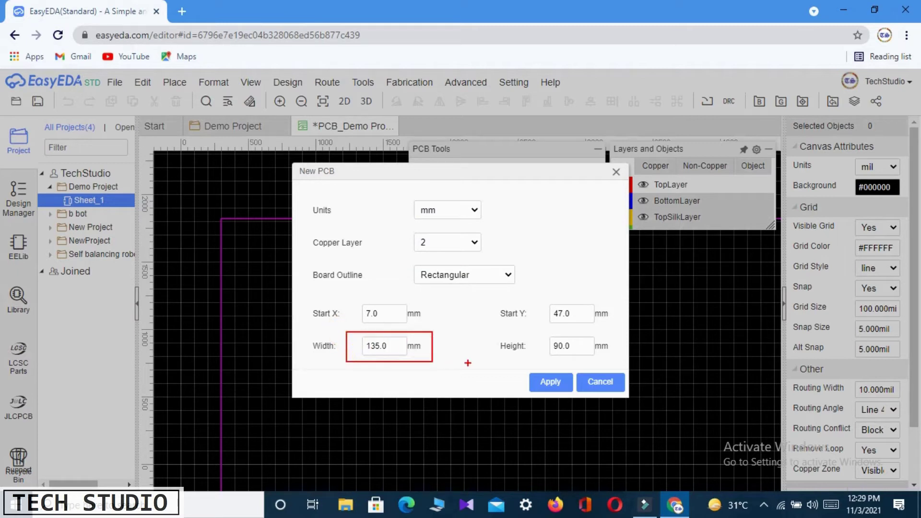
pyautogui.moveTo(533, 334)
pyautogui.mouseDown()
pyautogui.moveTo(560, 361)
pyautogui.moveTo(617, 363)
pyautogui.mouseUp()
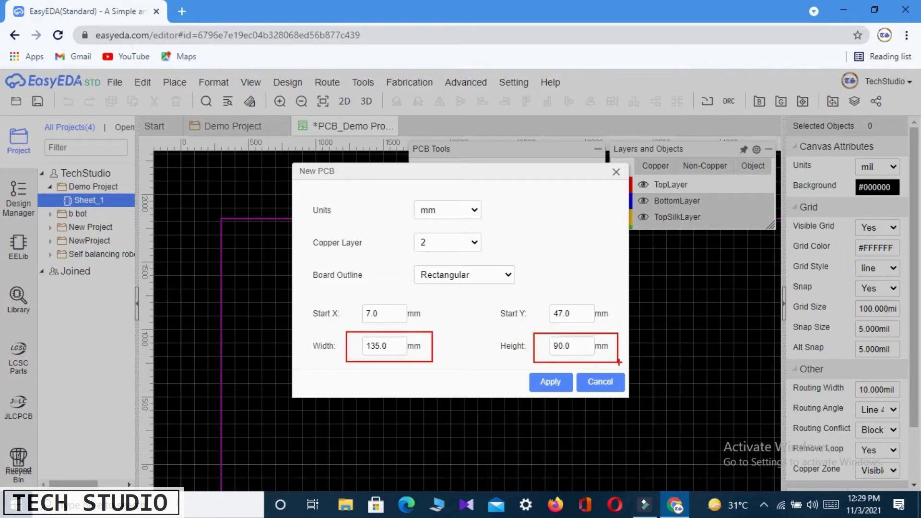
pyautogui.press('e')
# Create the new PCB in mm with 2 copper layers and a Round Rectangular board outline.
pyautogui.click(474, 209)
pyautogui.click(474, 224)
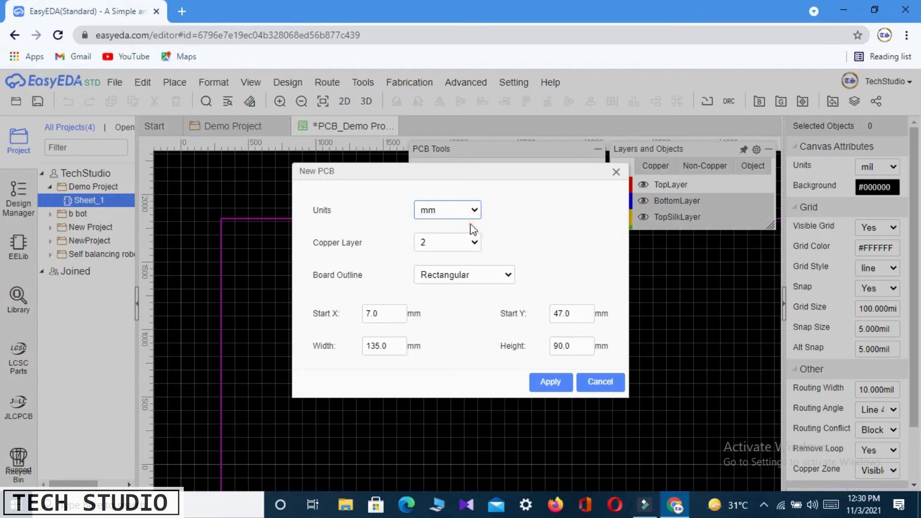
pyautogui.click(472, 242)
pyautogui.click(469, 270)
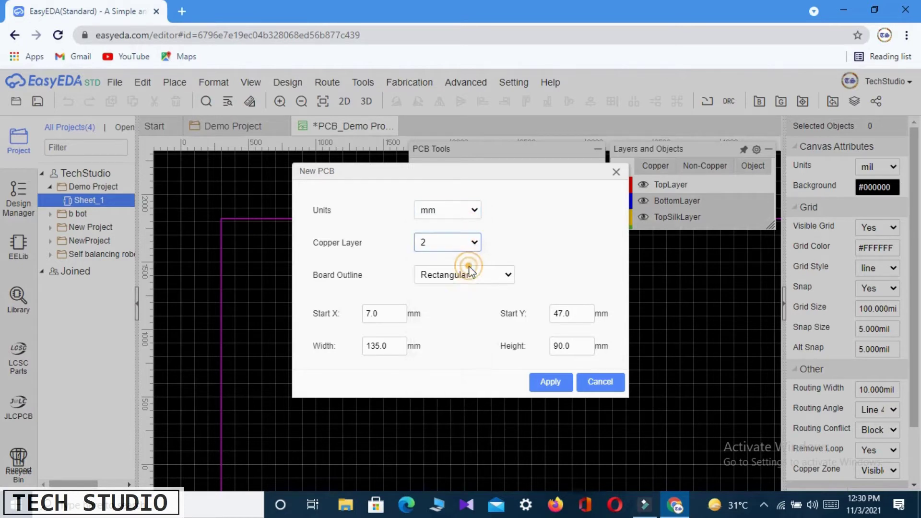
pyautogui.click(506, 277)
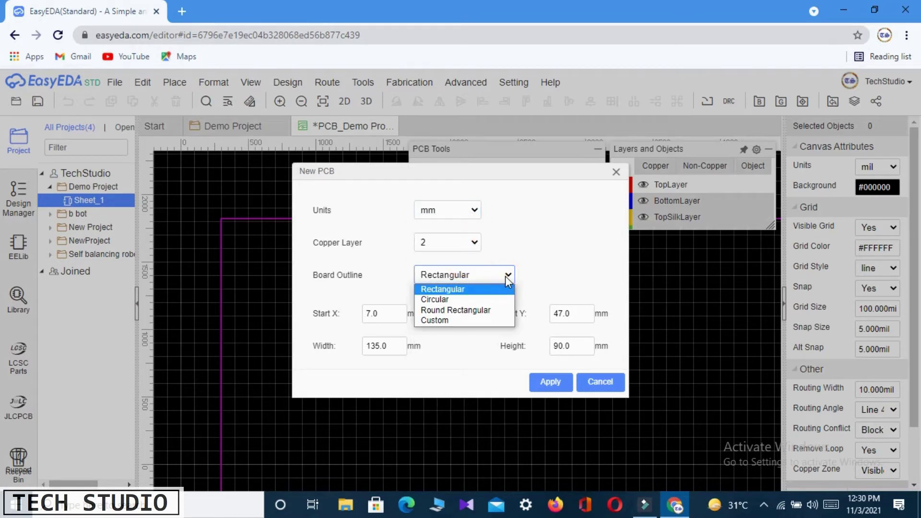
pyautogui.click(493, 311)
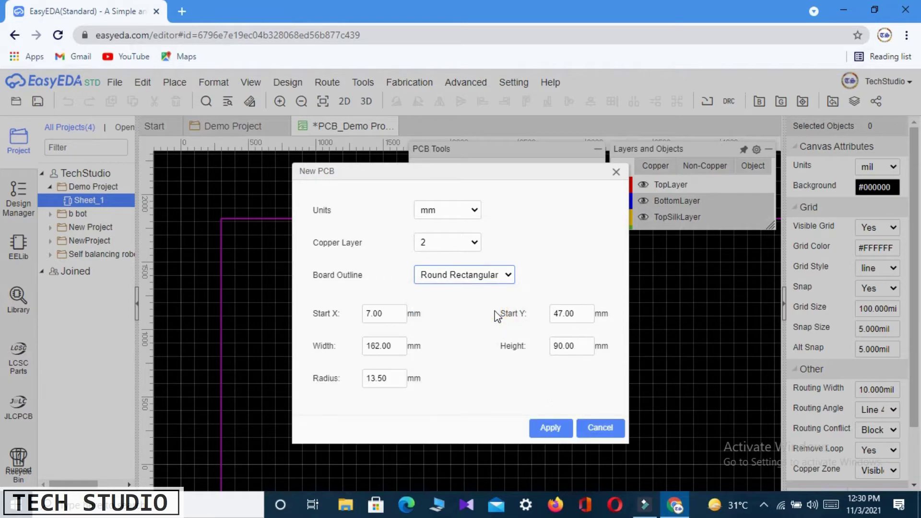
pyautogui.click(550, 430)
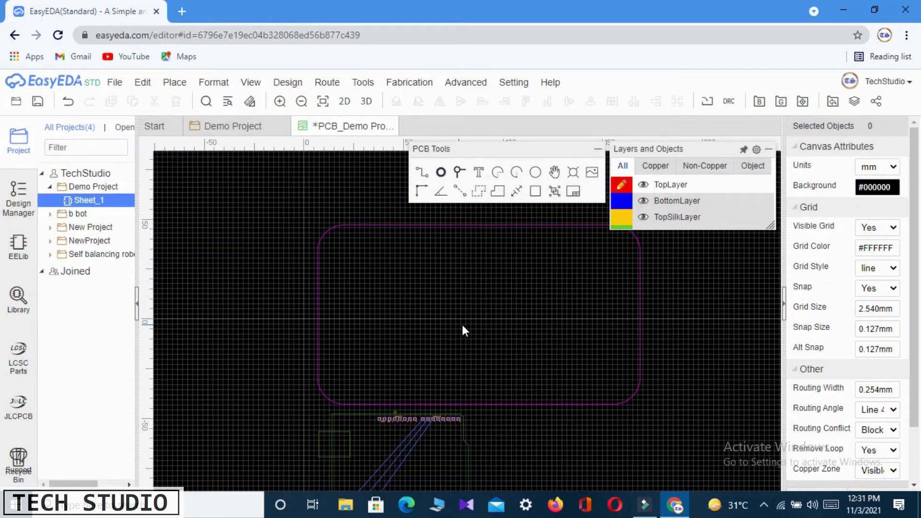
# Move the Arduino footprint, the three LEDs and the three resistors inside the board outline.
pyautogui.scroll(-1, 454, 218)
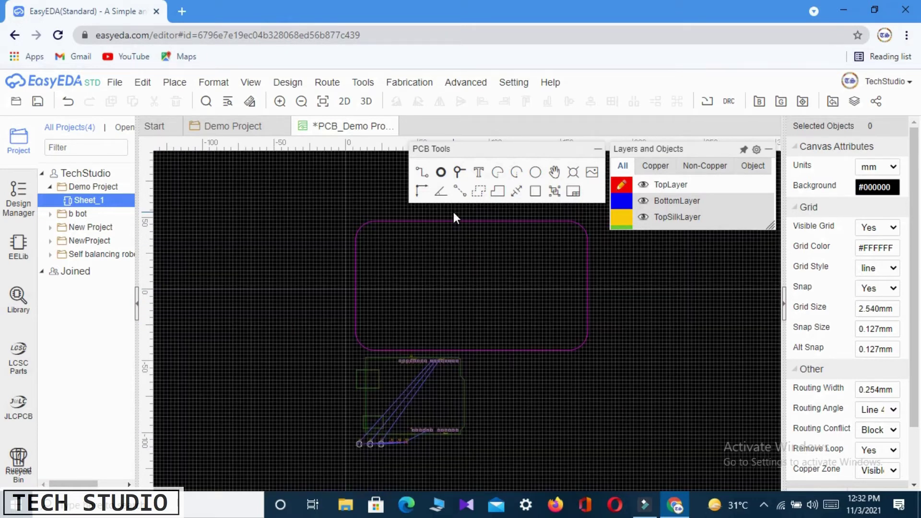
pyautogui.moveTo(436, 405); pyautogui.dragTo(464, 281)
pyautogui.scroll(1, 361, 442)
pyautogui.moveTo(359, 443); pyautogui.dragTo(406, 290)
pyautogui.moveTo(373, 442); pyautogui.dragTo(377, 409)
pyautogui.moveTo(371, 447); pyautogui.dragTo(512, 294)
pyautogui.click(407, 437)
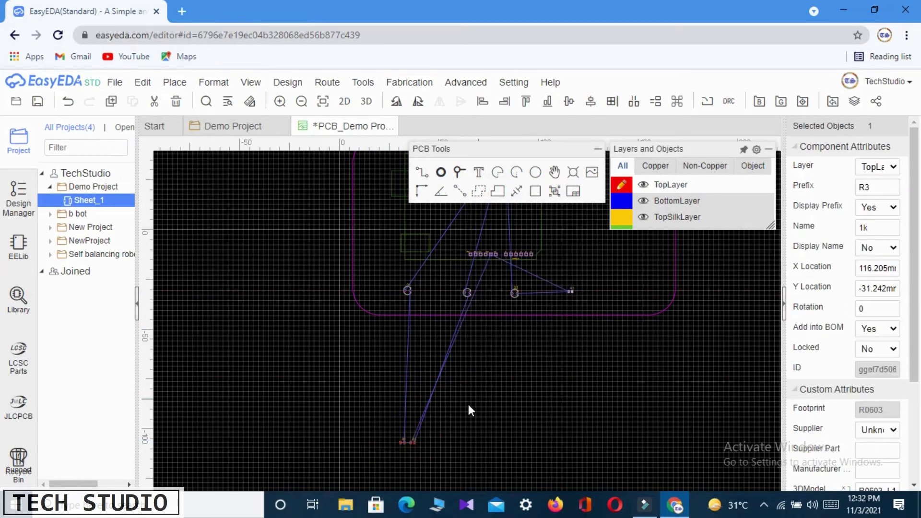
pyautogui.moveTo(407, 438); pyautogui.dragTo(596, 263)
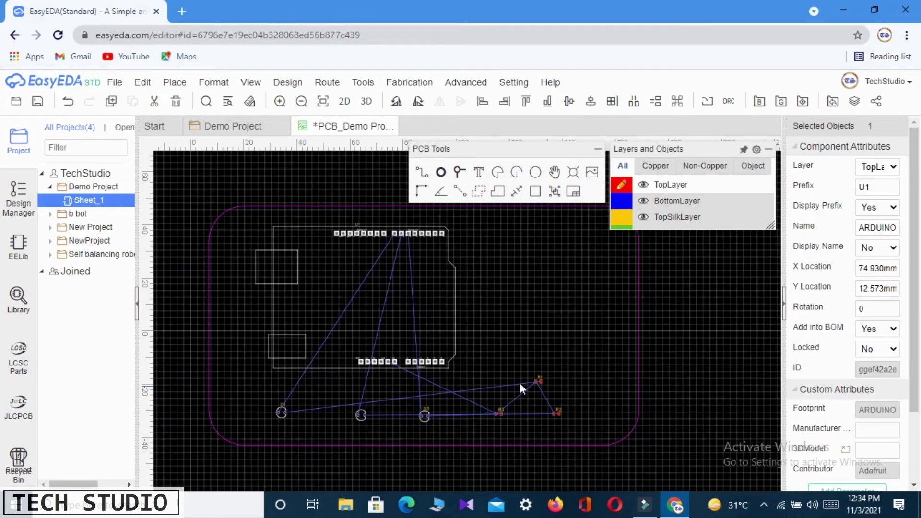
# Shift the Arduino to the board's left side and stack LED 1, LED 2 and LED 3 in a column to its right.
pyautogui.moveTo(304, 314); pyautogui.dragTo(288, 332)
pyautogui.moveTo(307, 405); pyautogui.dragTo(510, 267)
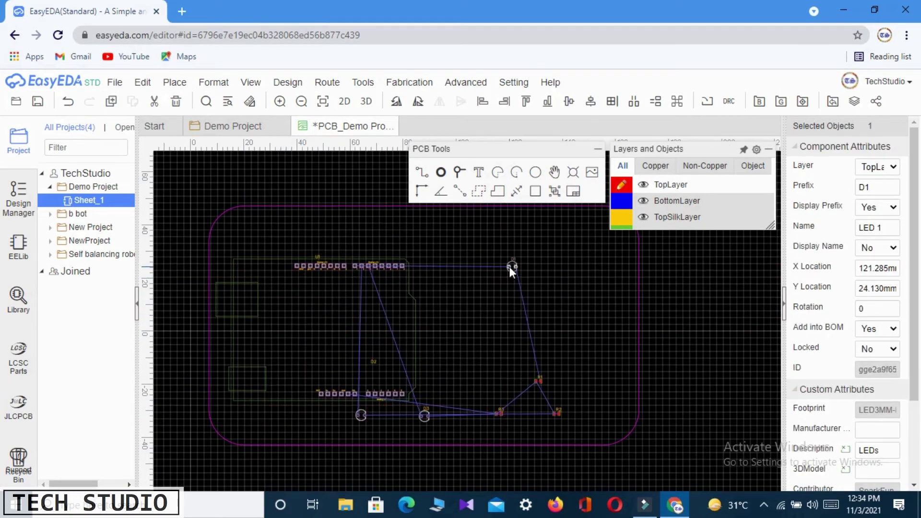
pyautogui.moveTo(361, 416); pyautogui.dragTo(510, 317)
pyautogui.moveTo(424, 415); pyautogui.dragTo(512, 345)
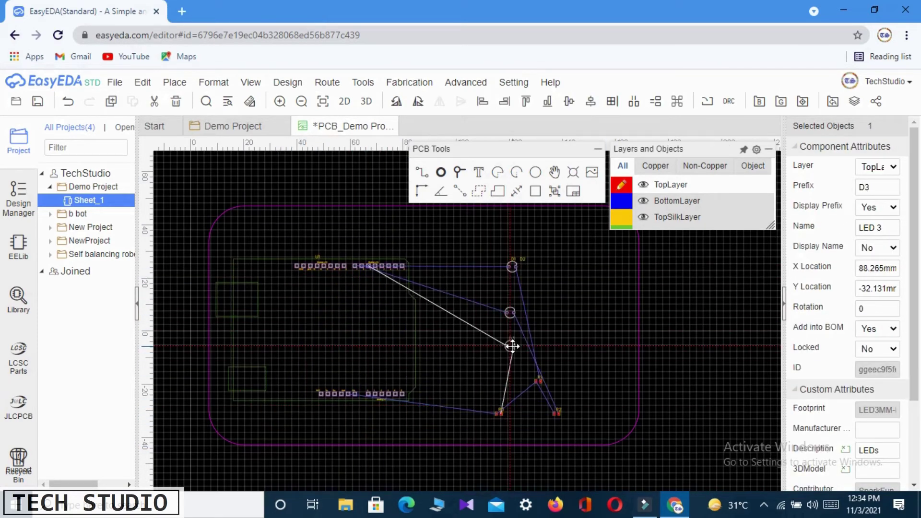
# Place resistors R1, R2 and R3 in a column to the right of LED 1, LED 2 and LED 3 respectively.
pyautogui.click(499, 408)
pyautogui.moveTo(556, 413); pyautogui.dragTo(561, 312)
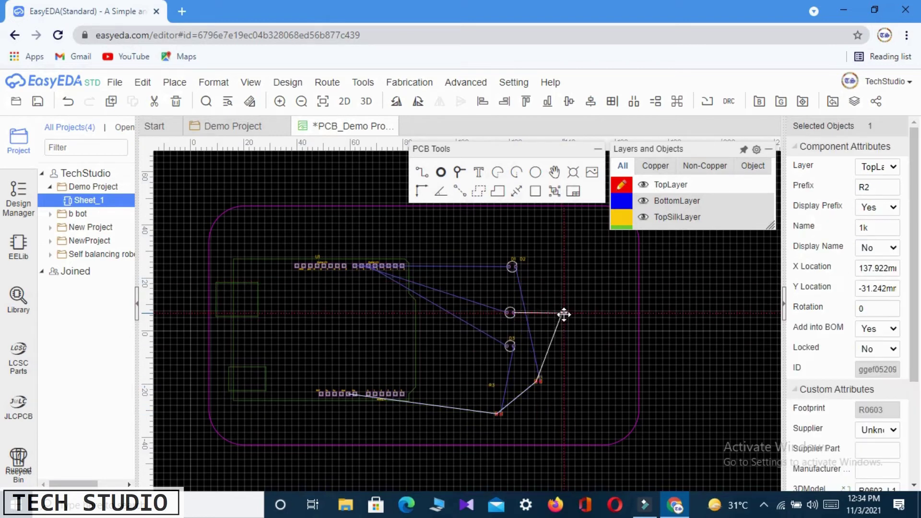
pyautogui.moveTo(538, 381); pyautogui.dragTo(571, 267)
pyautogui.click(500, 415)
pyautogui.moveTo(500, 414); pyautogui.dragTo(570, 348)
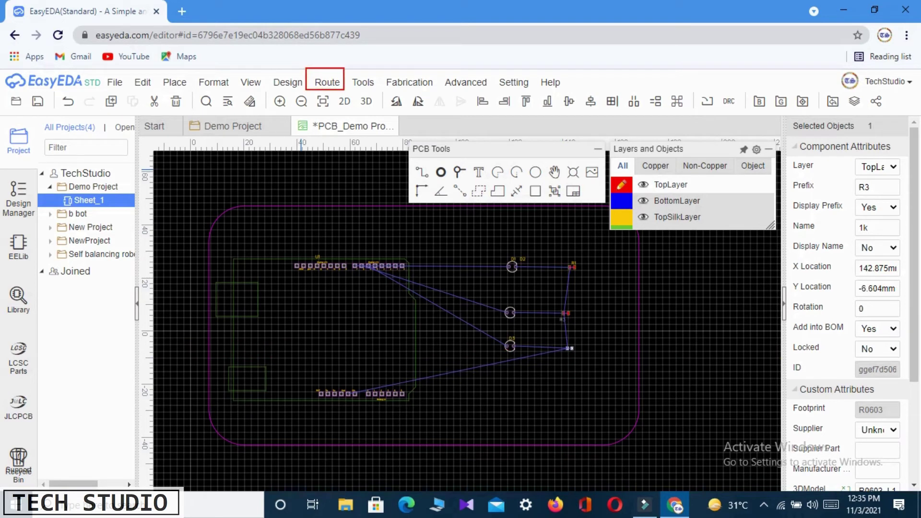
# Auto-route the board on all layers using the Local router server.
pyautogui.click(326, 84)
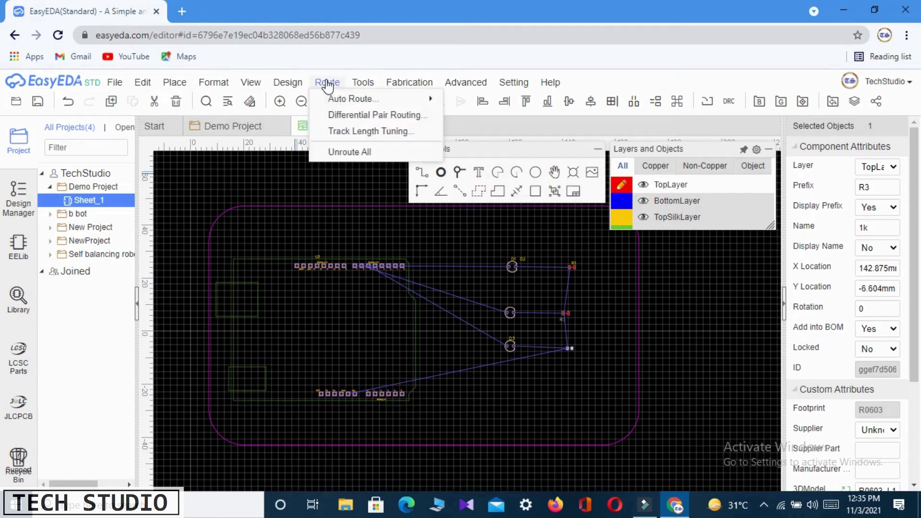
pyautogui.moveTo(341, 98)
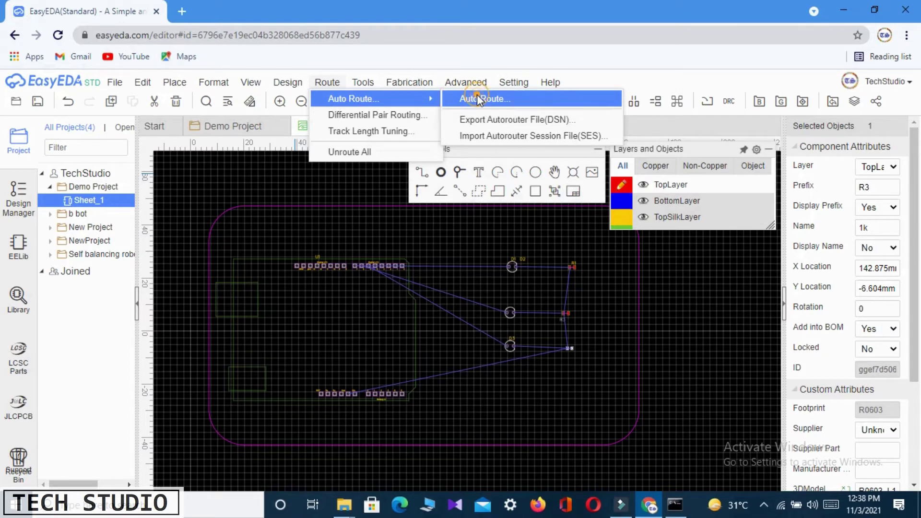
pyautogui.click(477, 97)
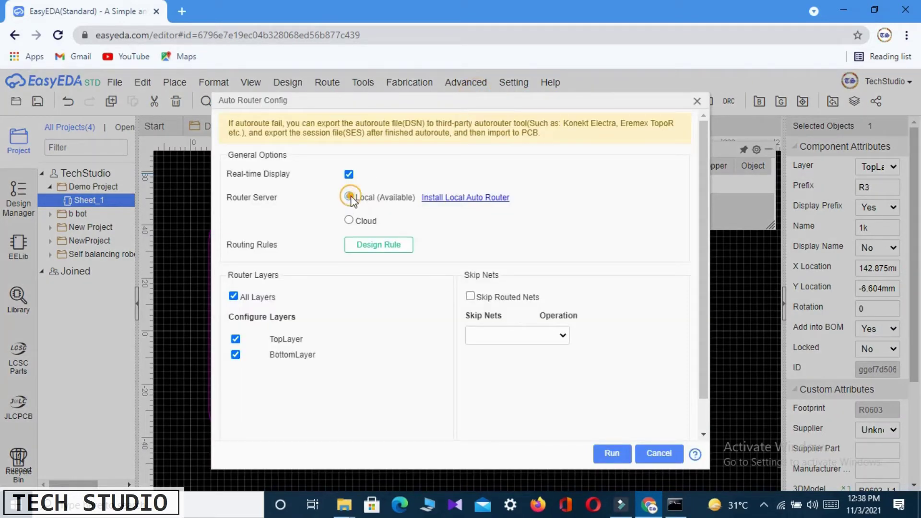
pyautogui.click(612, 454)
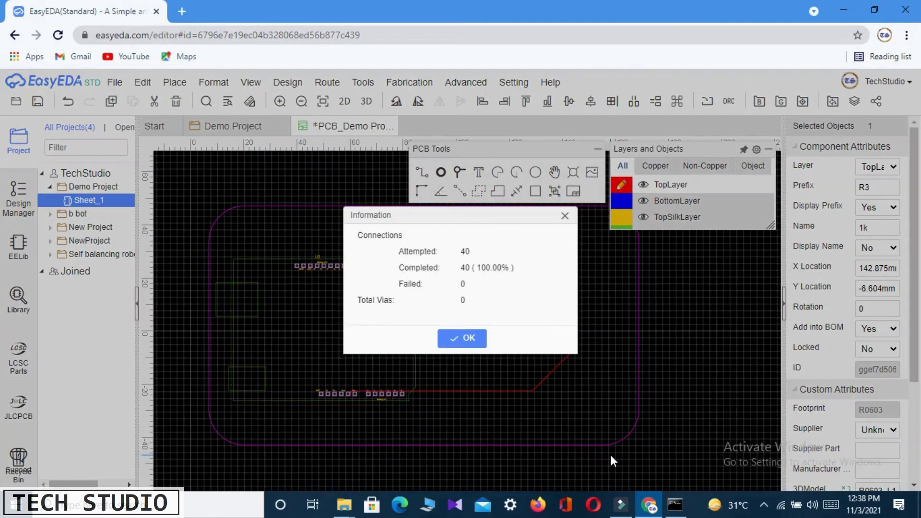
pyautogui.click(469, 341)
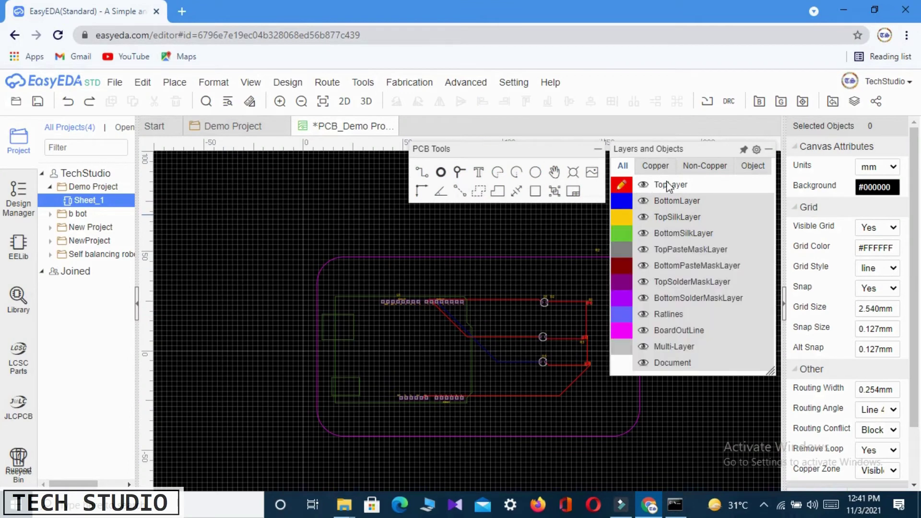
# Draw a TopLayer copper area on the Arduino's ground net, enclosing the whole board outline.
pyautogui.click(662, 185)
pyautogui.click(479, 195)
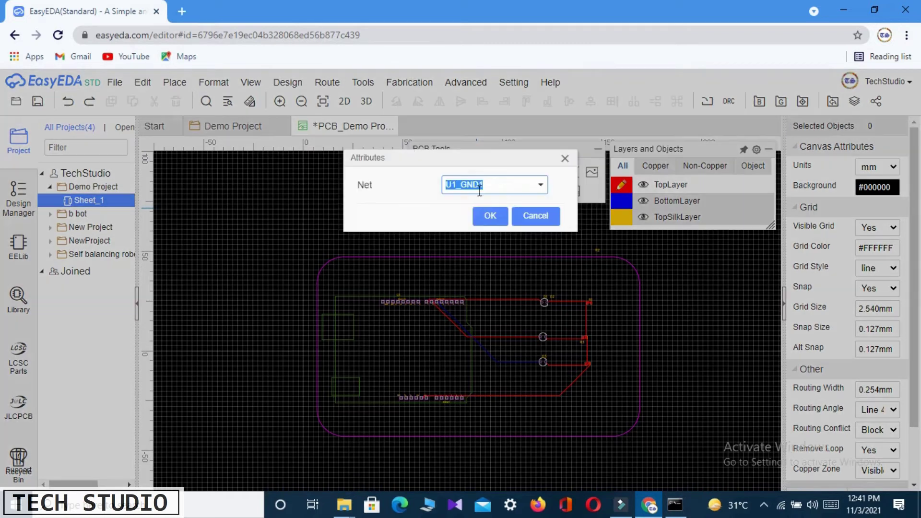
pyautogui.click(489, 219)
pyautogui.click(310, 245)
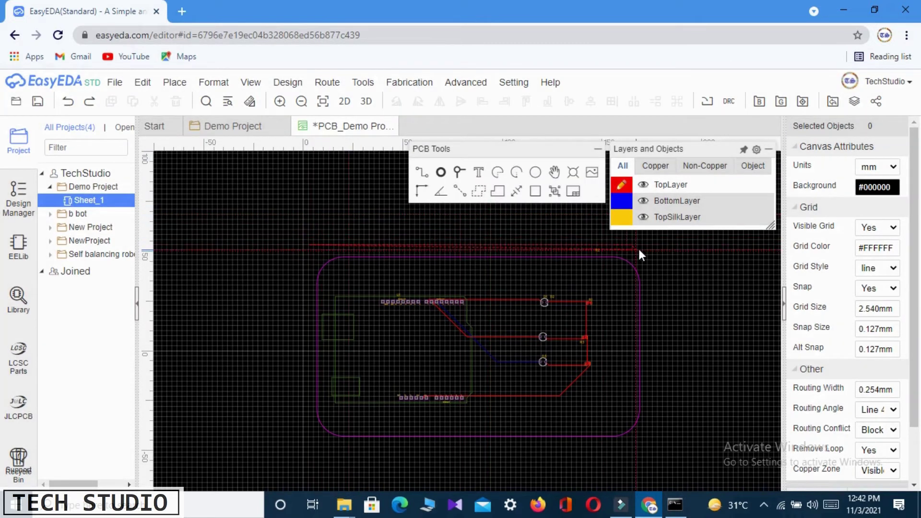
pyautogui.click(651, 246)
pyautogui.click(651, 452)
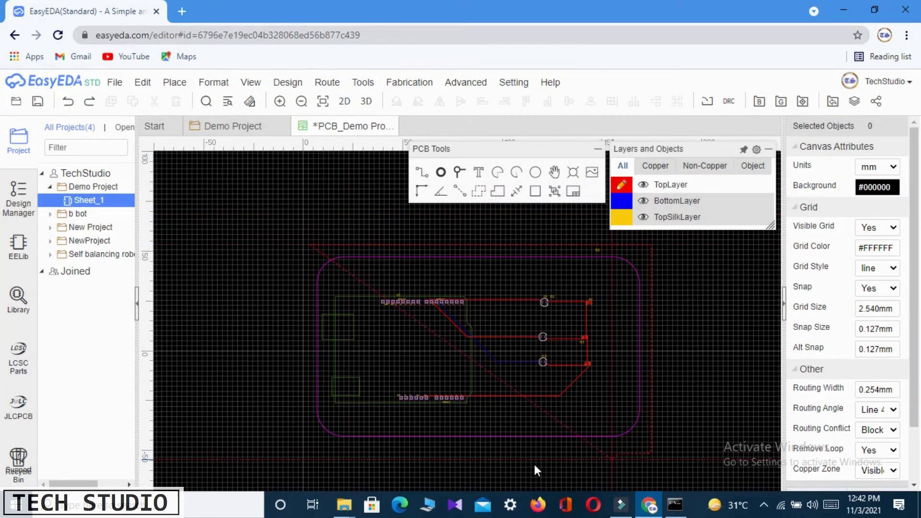
pyautogui.click(300, 453)
pyautogui.rightClick(298, 457)
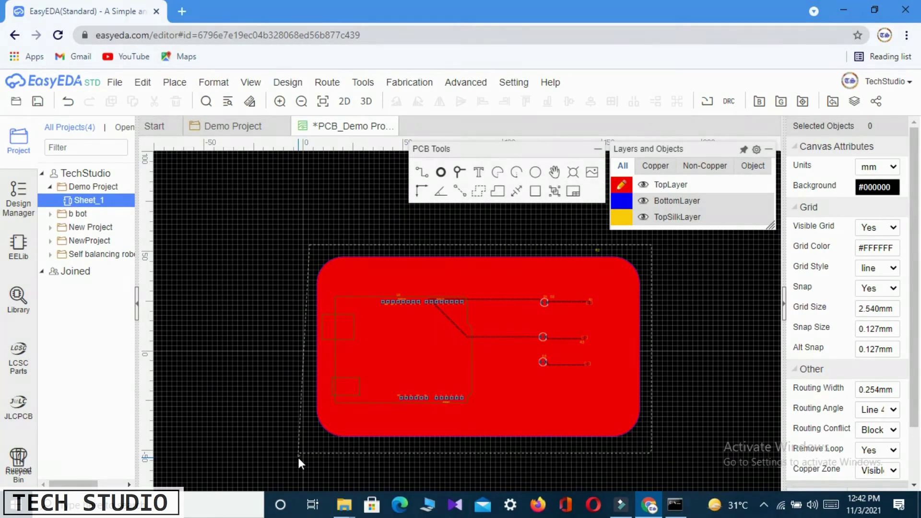
# Draw a matching copper area on BottomLayer around the whole board outline.
pyautogui.moveTo(683, 203)
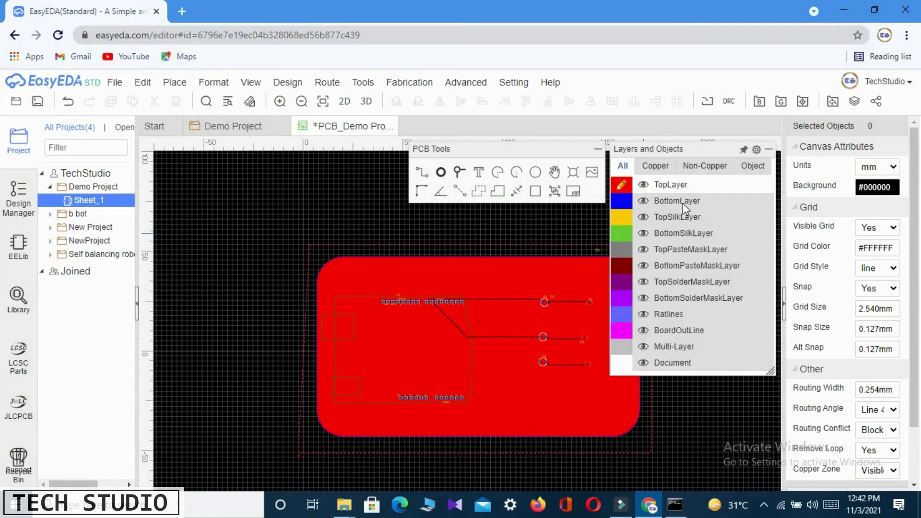
pyautogui.click(623, 201)
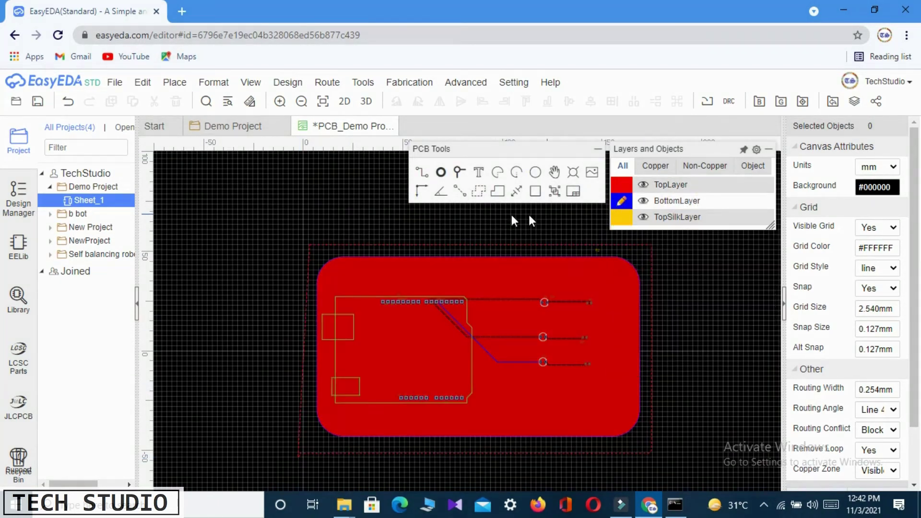
pyautogui.click(478, 191)
pyautogui.click(298, 230)
pyautogui.click(663, 242)
pyautogui.click(651, 462)
pyautogui.click(279, 455)
pyautogui.rightClick(279, 454)
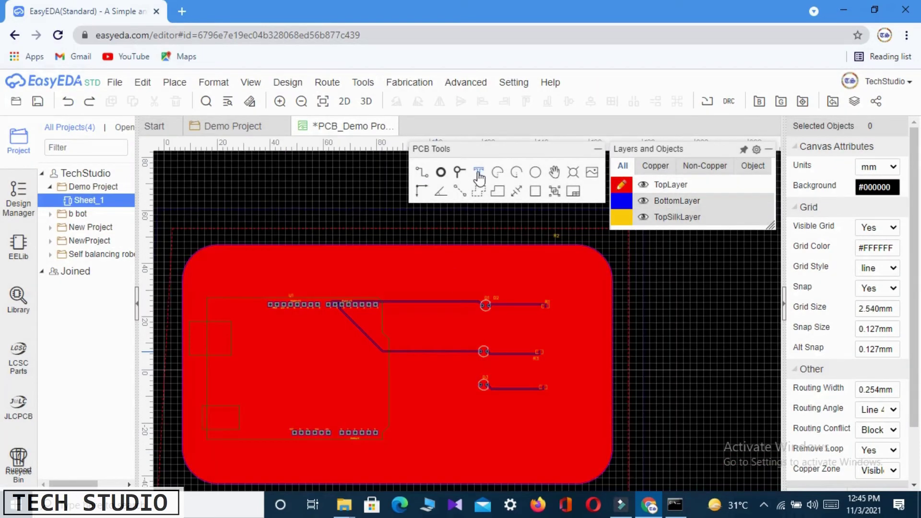
# Place the text "Tech Studio English" near the board's upper edge, above the LEDs.
pyautogui.scroll(2, 438, 262)
pyautogui.click(446, 262)
pyautogui.write('Tec')
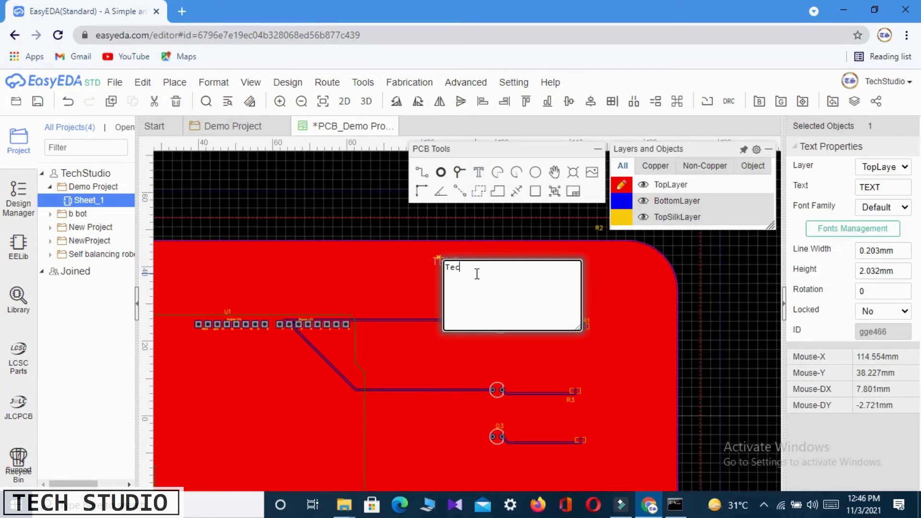
pyautogui.write('h Studio English')
pyautogui.click(606, 271)
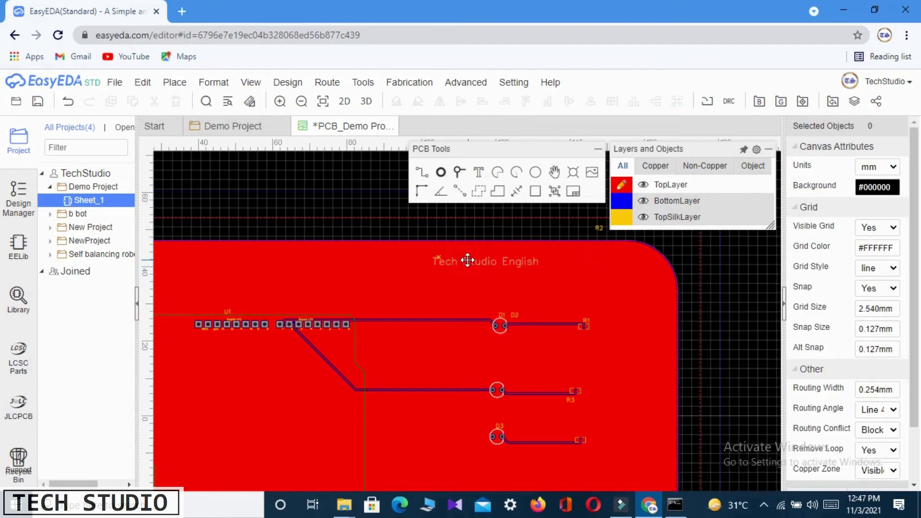
# Assign the "Tech Studio English" text to TopSilkLayer.
pyautogui.click(467, 260)
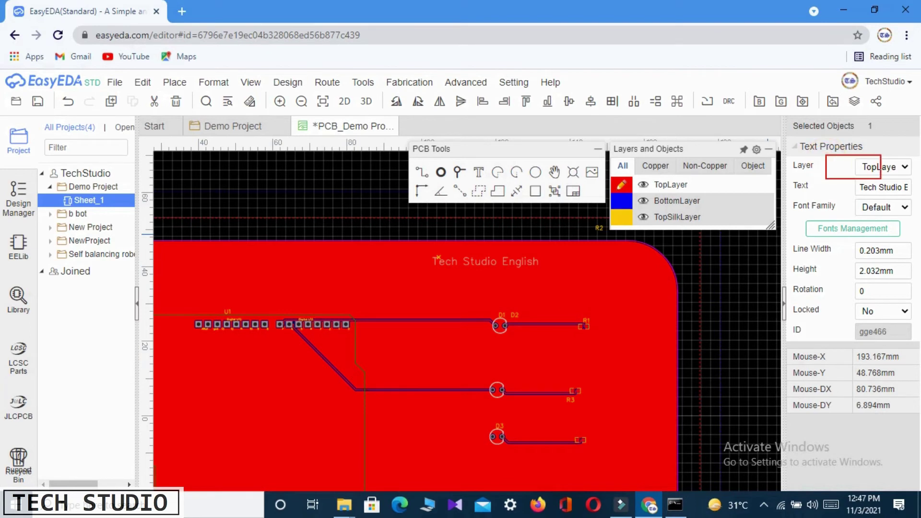
pyautogui.click(905, 171)
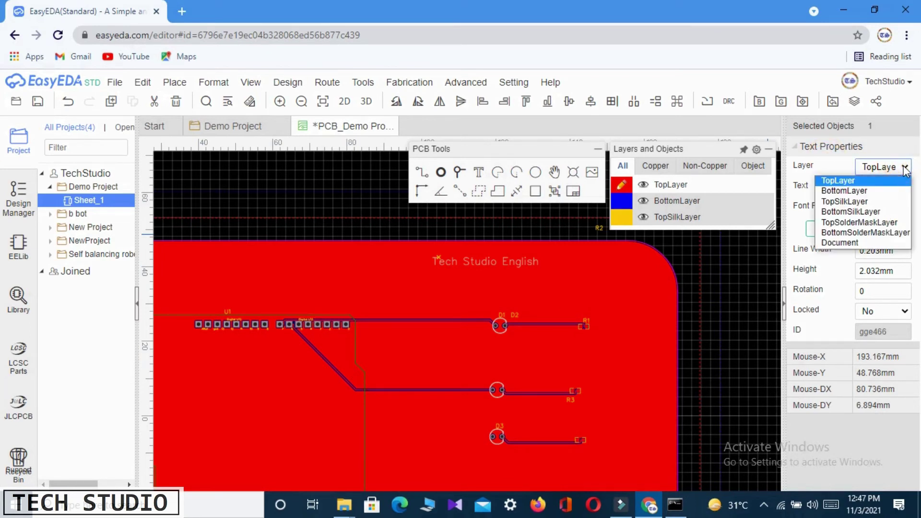
pyautogui.click(857, 202)
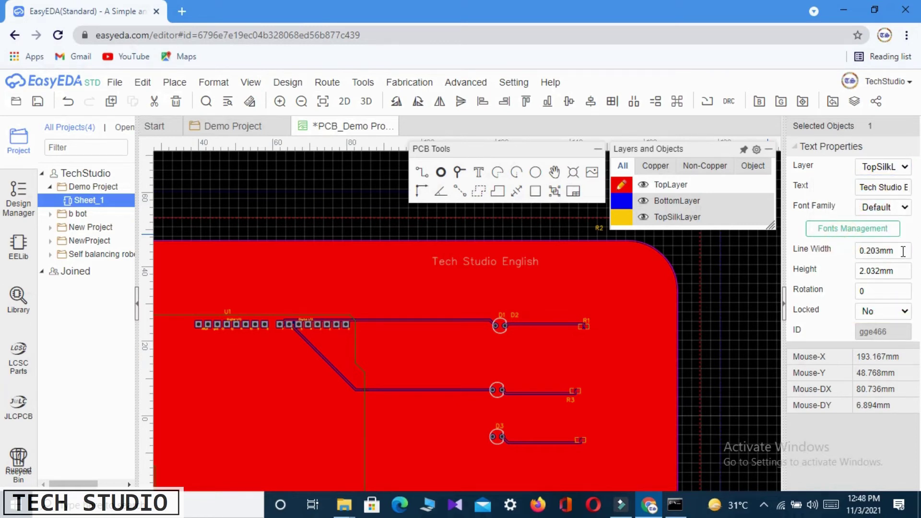
# Set the title text's line width to 1 mm and height to 5 mm, and shift it left so it clears the rounded corner.
pyautogui.click(878, 250)
pyautogui.write('1')
pyautogui.click(881, 270)
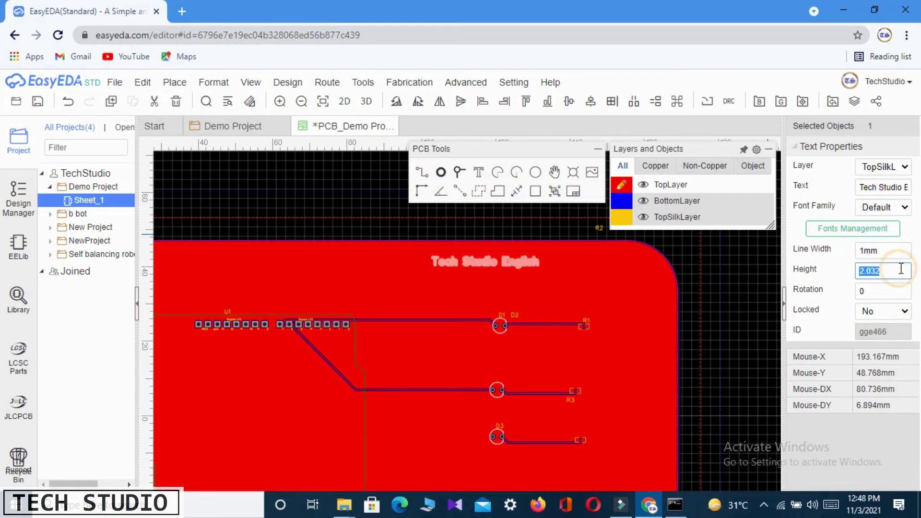
pyautogui.write('5')
pyautogui.press('Return')
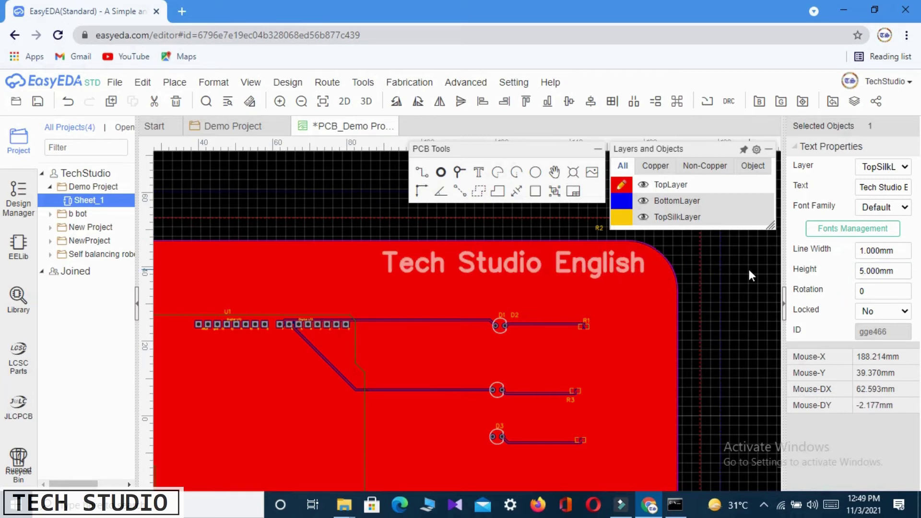
pyautogui.moveTo(562, 265); pyautogui.dragTo(518, 275)
pyautogui.click(647, 333)
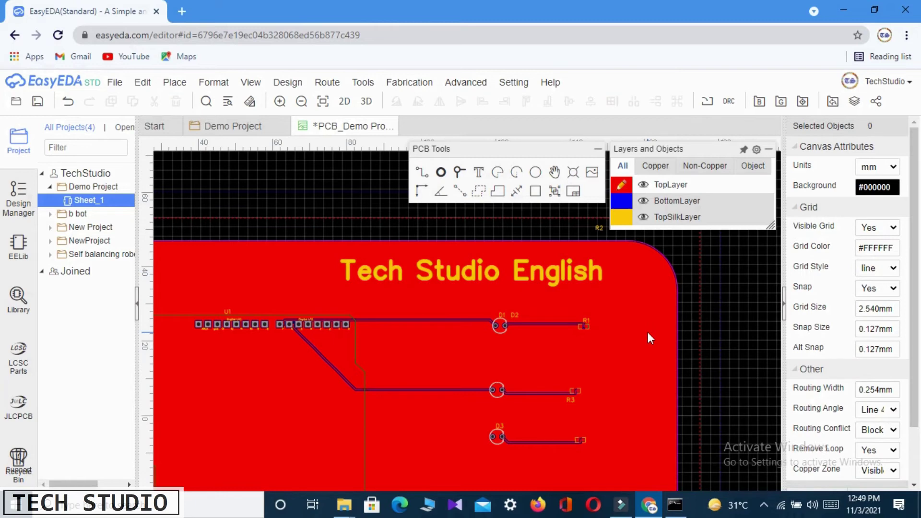
pyautogui.scroll(-2, 646, 332)
pyautogui.scroll(-1, 417, 225)
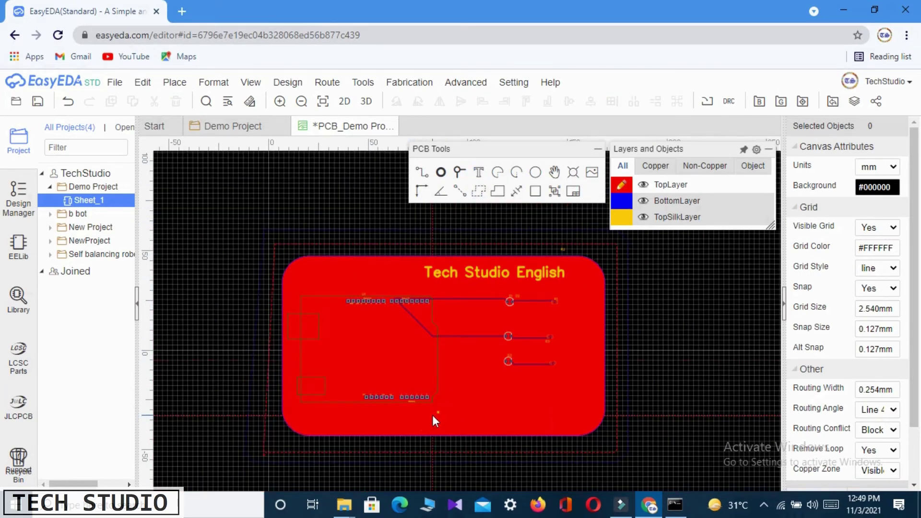
pyautogui.write('Tech Studio English')
pyautogui.doubleClick(471, 408)
pyautogui.press('BackSpace')
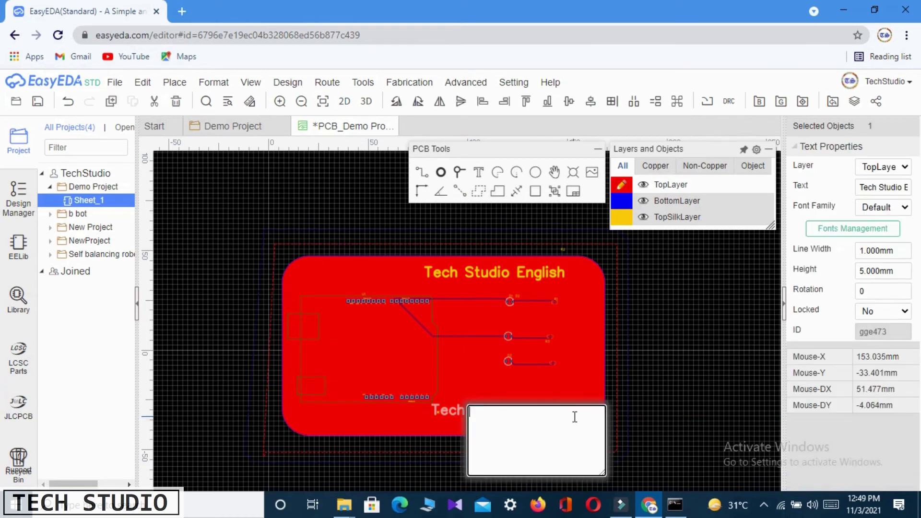
pyautogui.write('www.mytechstudio.in')
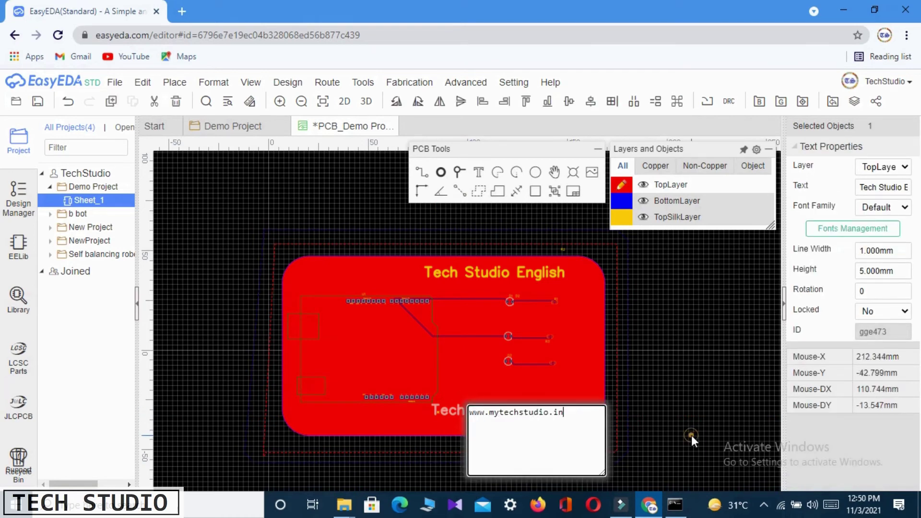
pyautogui.click(692, 435)
pyautogui.click(503, 411)
pyautogui.moveTo(503, 411); pyautogui.dragTo(444, 423)
pyautogui.click(709, 407)
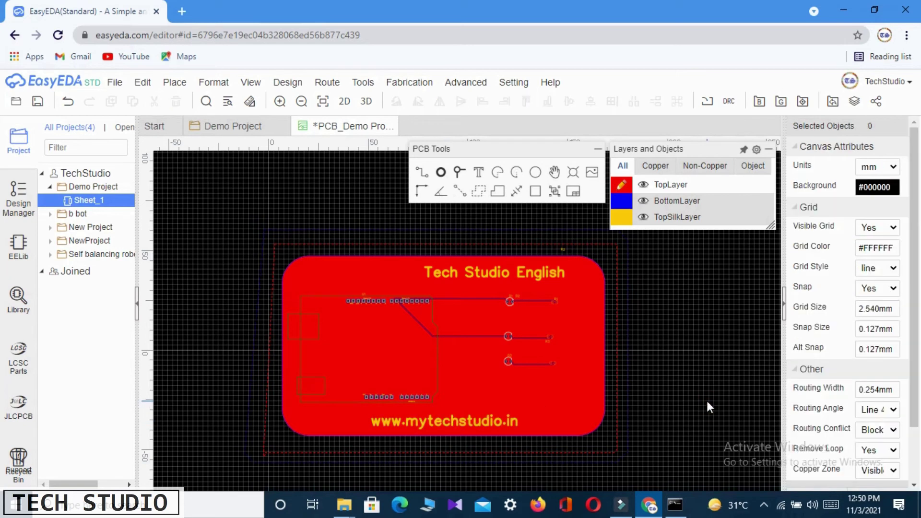
# Place a mounting hole in each of the four corners of the board.
pyautogui.click(573, 174)
pyautogui.click(304, 273)
pyautogui.click(586, 274)
pyautogui.click(304, 419)
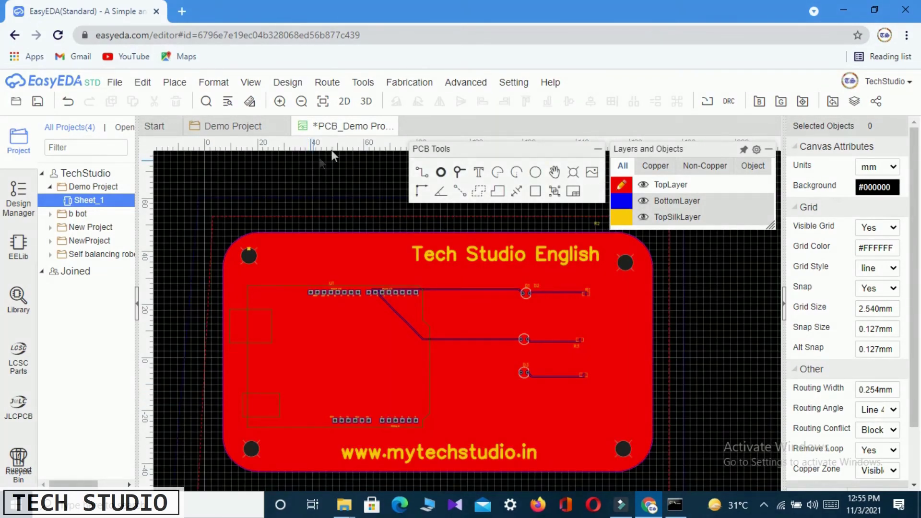
# Open the board's 3D view and rotate it to inspect the top side.
pyautogui.click(364, 102)
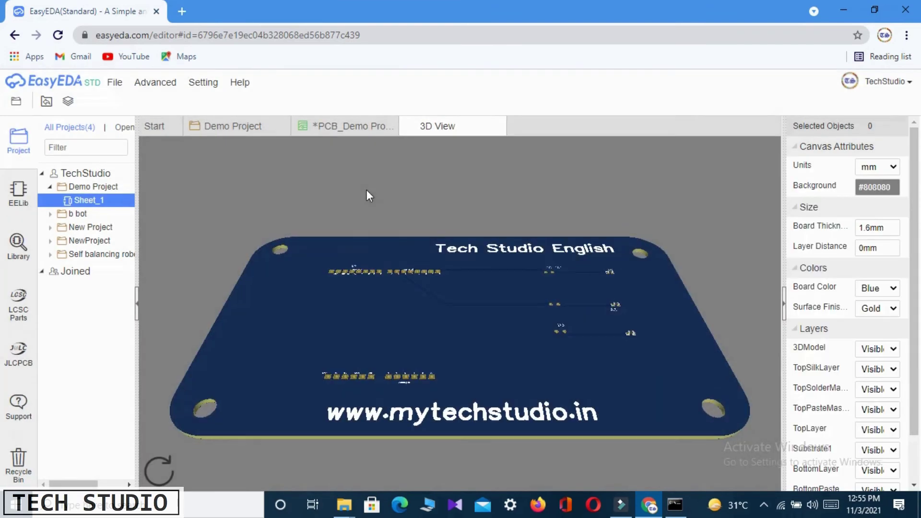
pyautogui.scroll(2, 447, 317)
pyautogui.moveTo(447, 317); pyautogui.dragTo(647, 319)
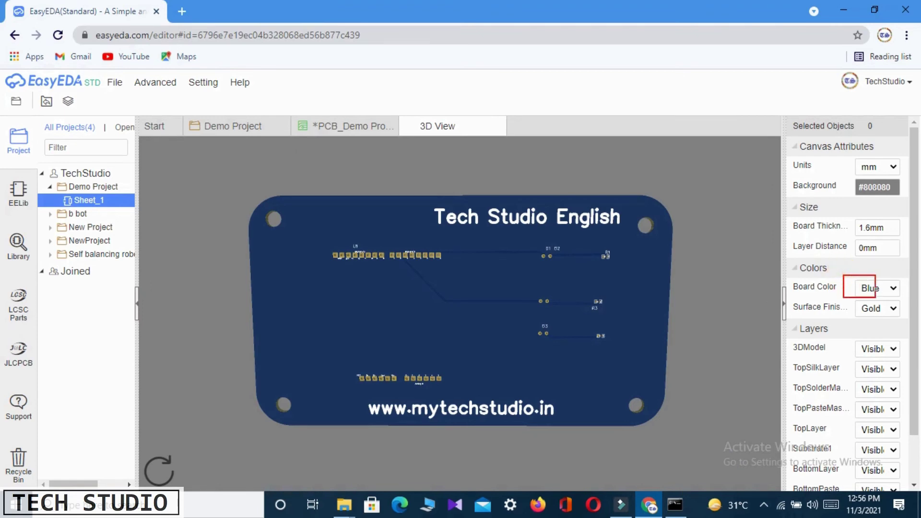
# Preview the 3D board with the board color set to Green and to one other color.
pyautogui.click(892, 289)
pyautogui.click(872, 302)
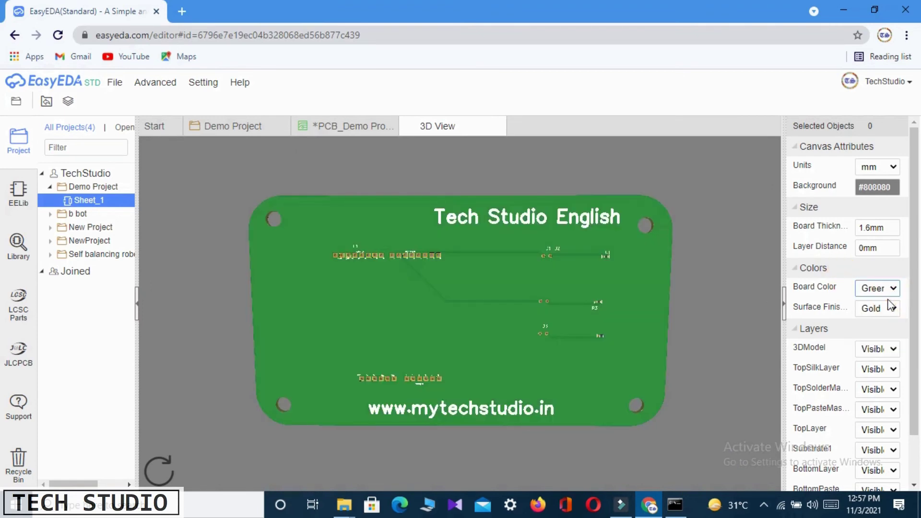
pyautogui.click(892, 288)
pyautogui.click(870, 323)
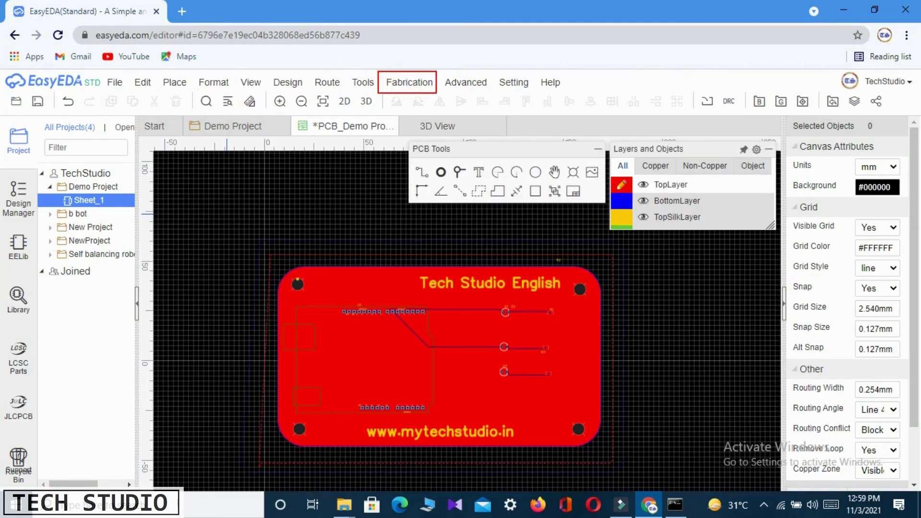
# Run the design rule check and generate the board's PCB fabrication (Gerber) file.
pyautogui.click(407, 84)
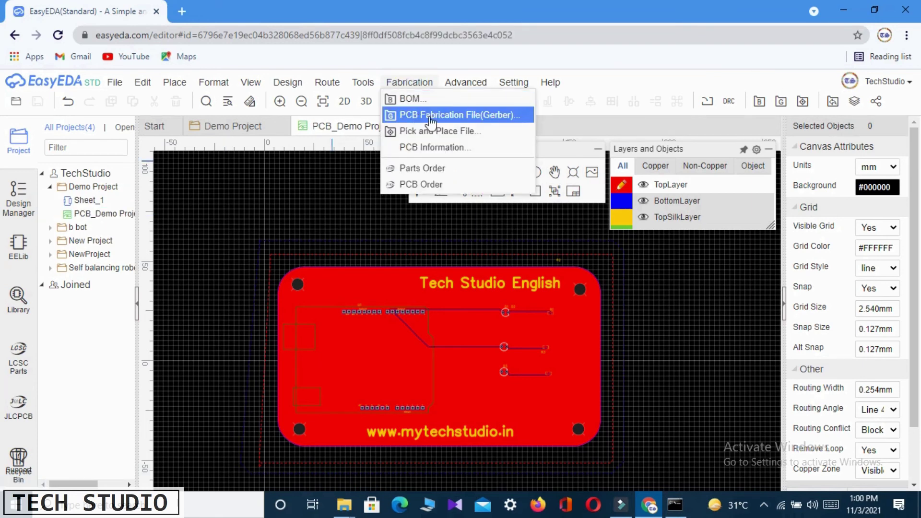
pyautogui.click(461, 117)
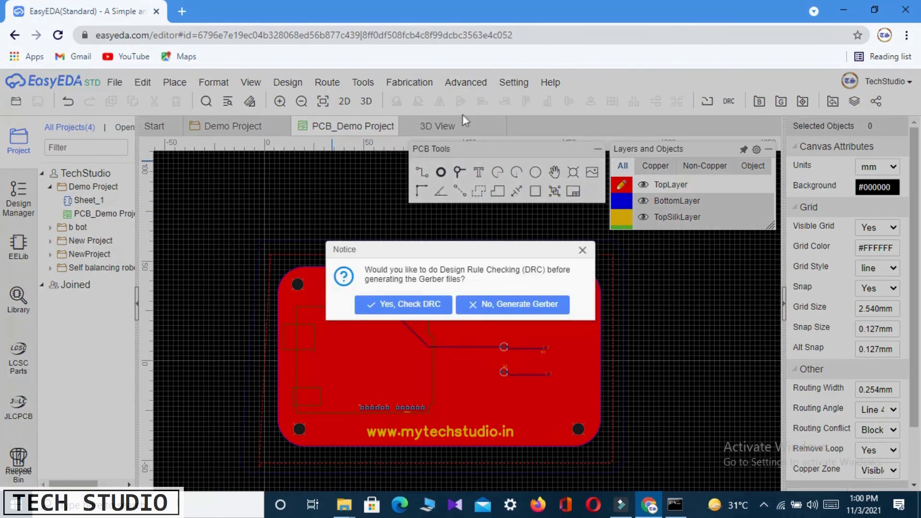
pyautogui.click(416, 305)
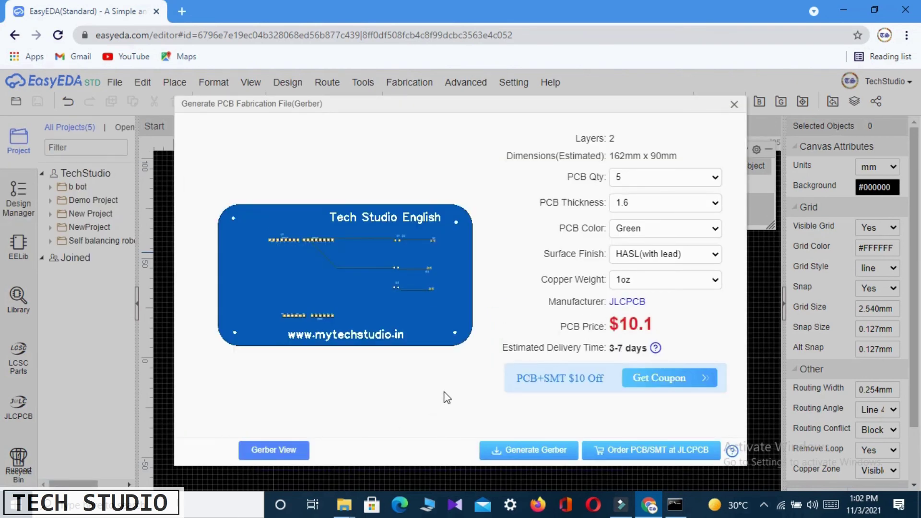
pyautogui.moveTo(467, 434)
pyautogui.mouseDown()
pyautogui.moveTo(483, 458)
pyautogui.moveTo(581, 465)
pyautogui.mouseUp()
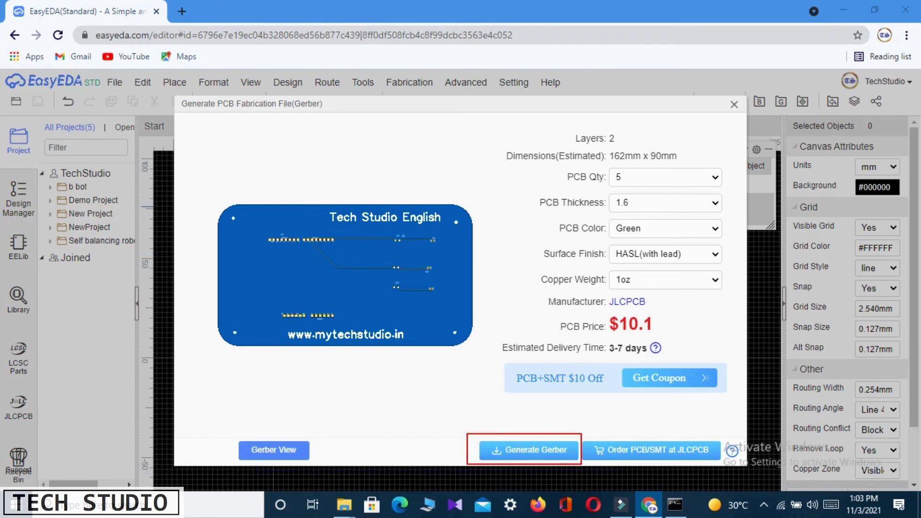
pyautogui.click(534, 450)
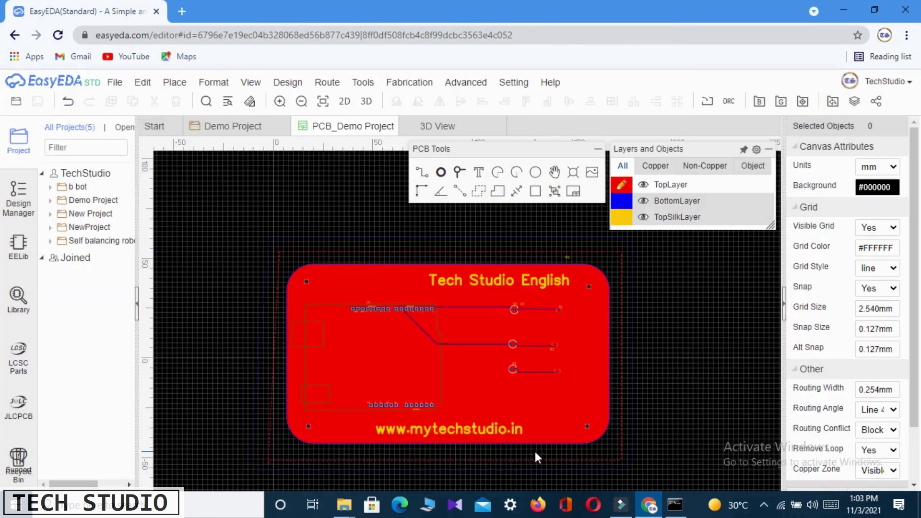